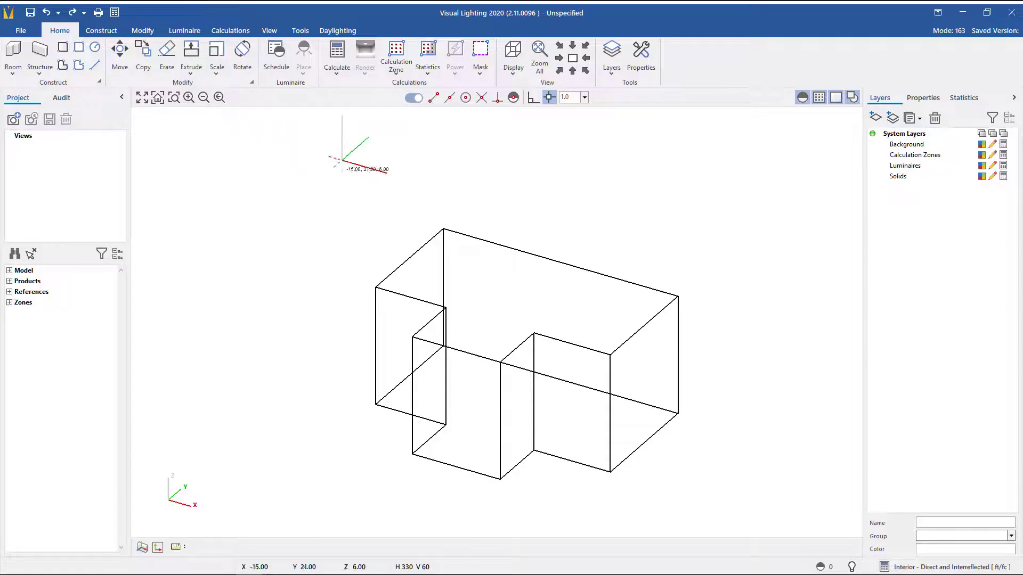
Step: Explode the T-shaped room solid into separate surfaces
left_click(144, 30)
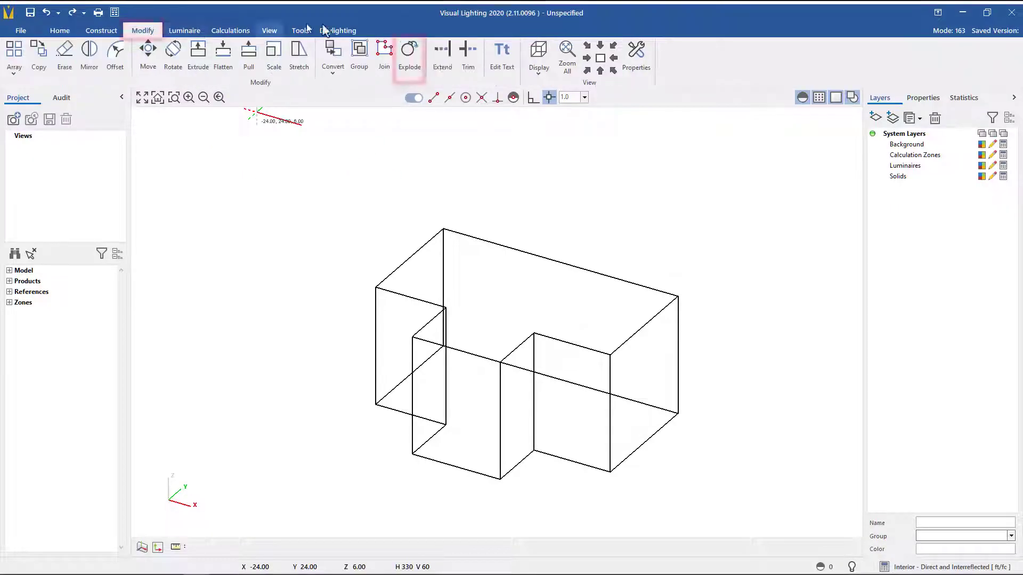
left_click(410, 64)
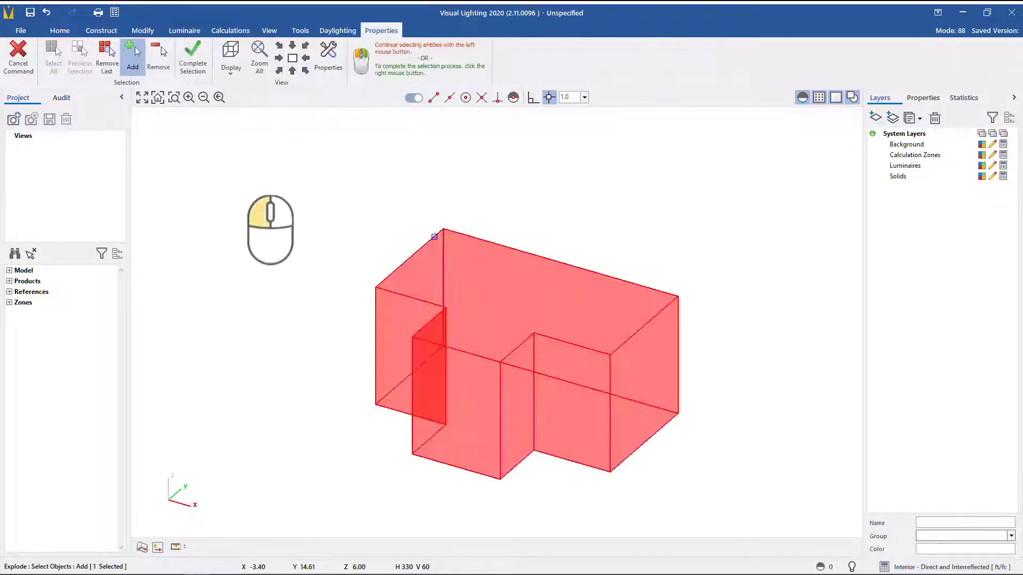
left_click(434, 236)
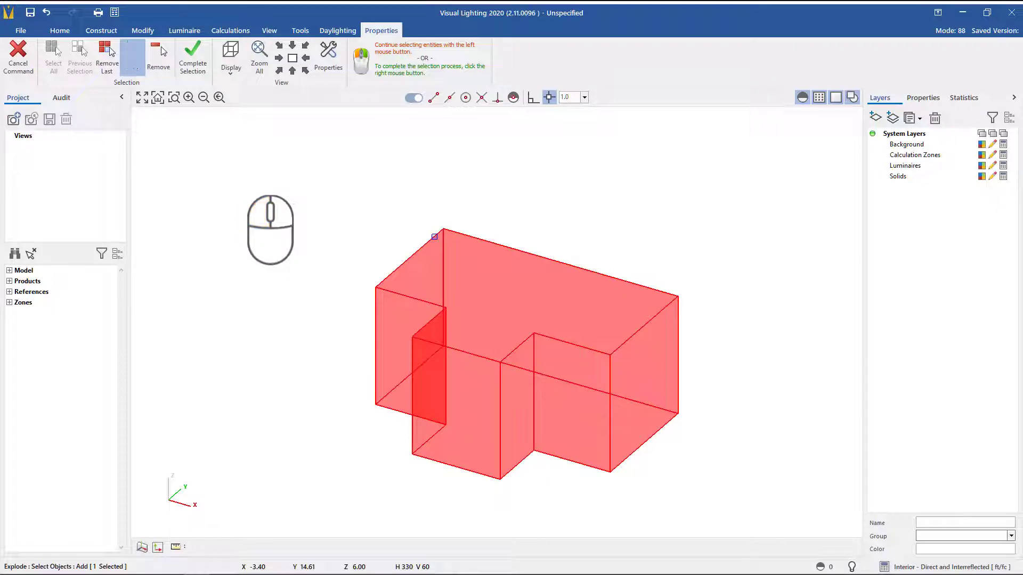
right_click(434, 236)
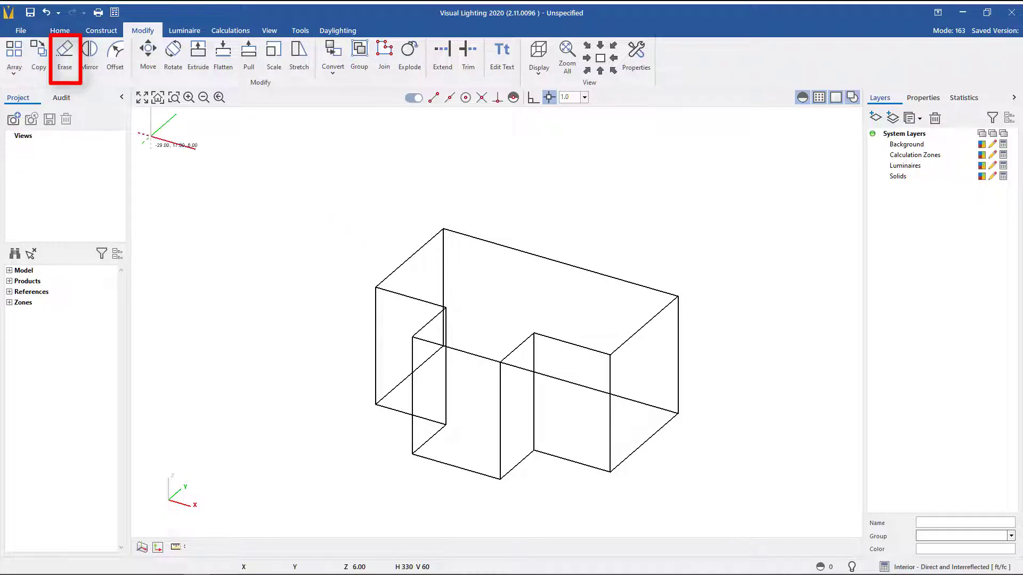
Step: Erase the room's flat ceiling face, leaving the walls standing
left_click(65, 53)
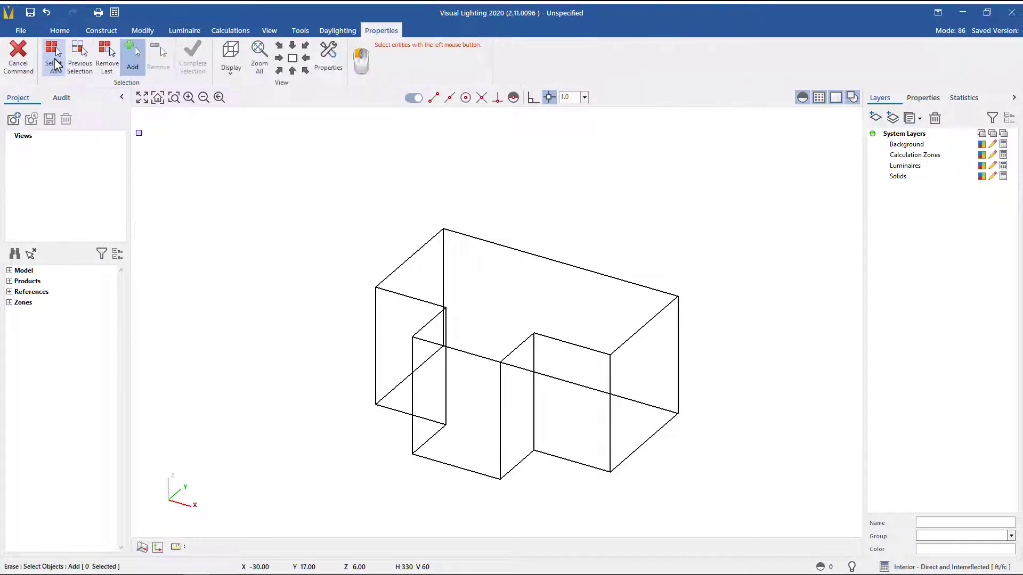
left_click(441, 230)
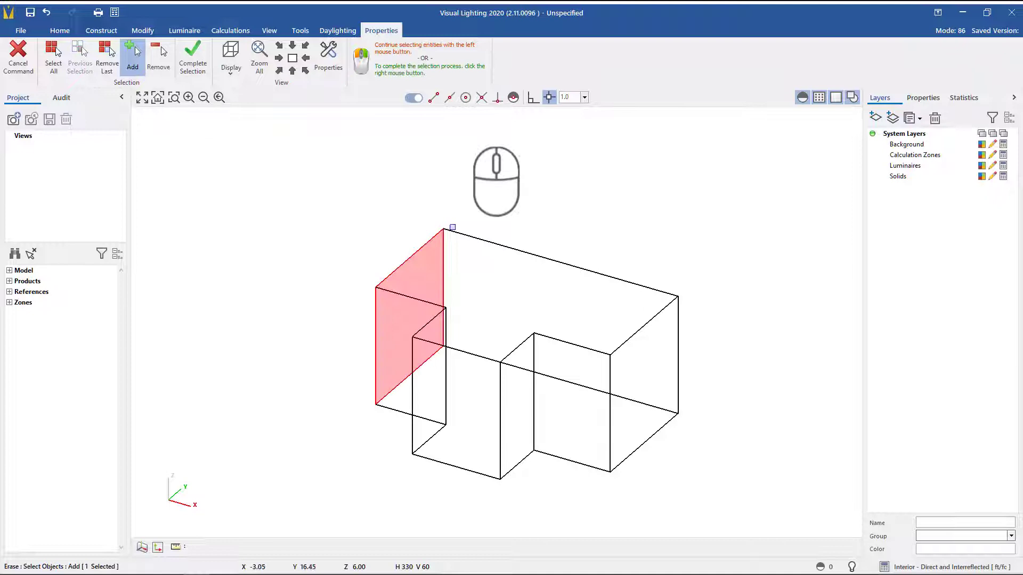
left_click(443, 229)
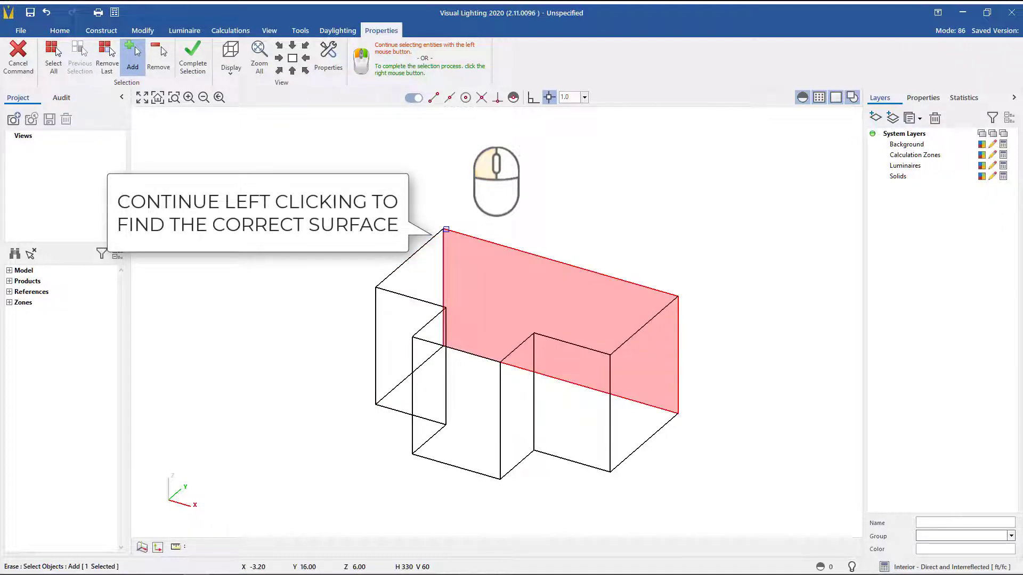
left_click(446, 230)
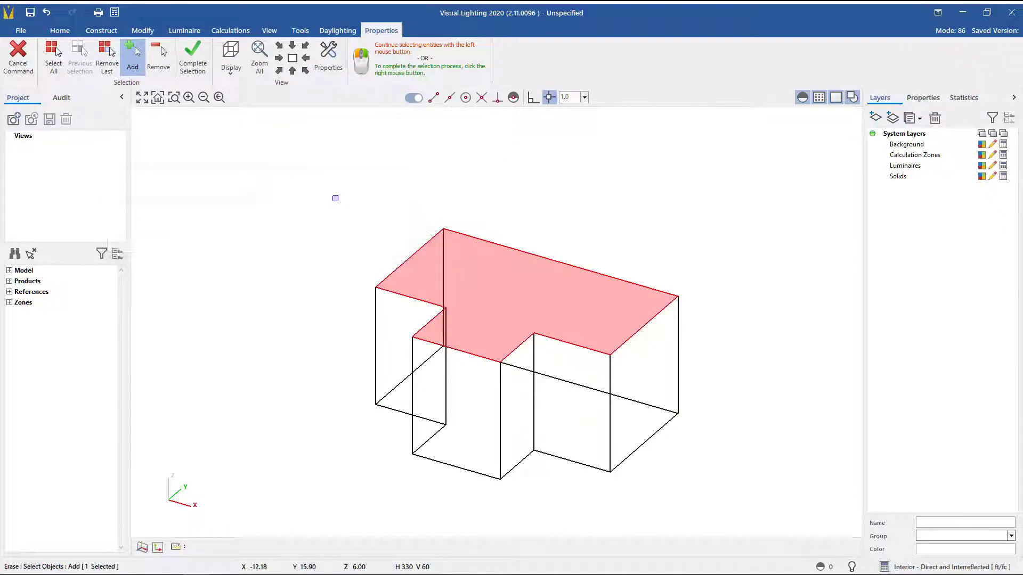
right_click(340, 198)
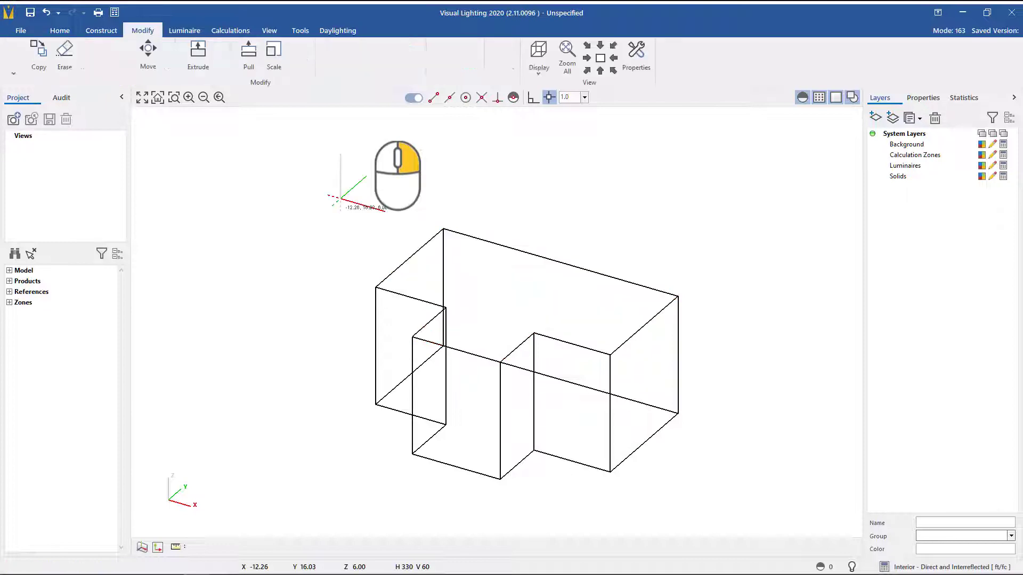
left_click(270, 32)
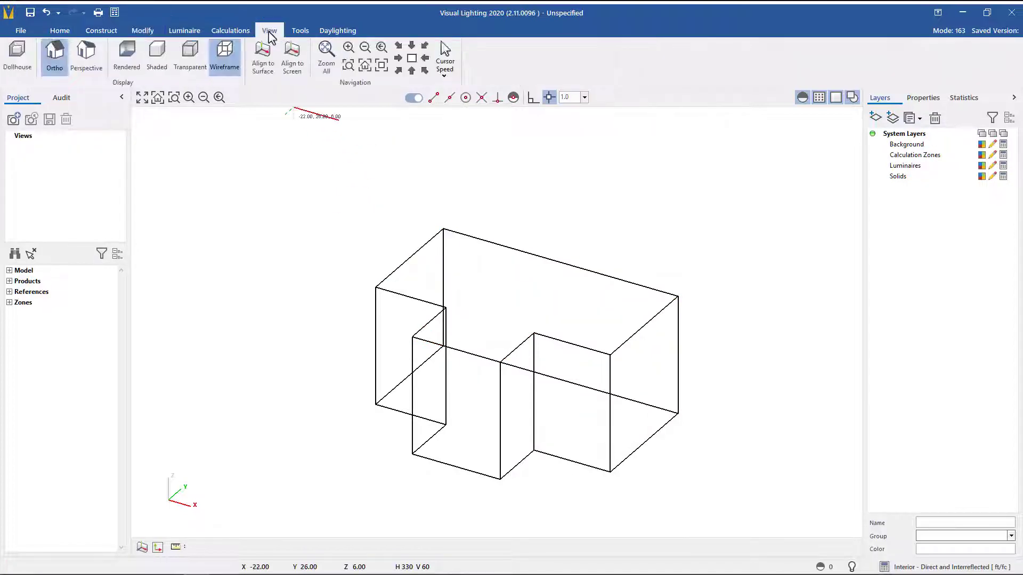
left_click(156, 56)
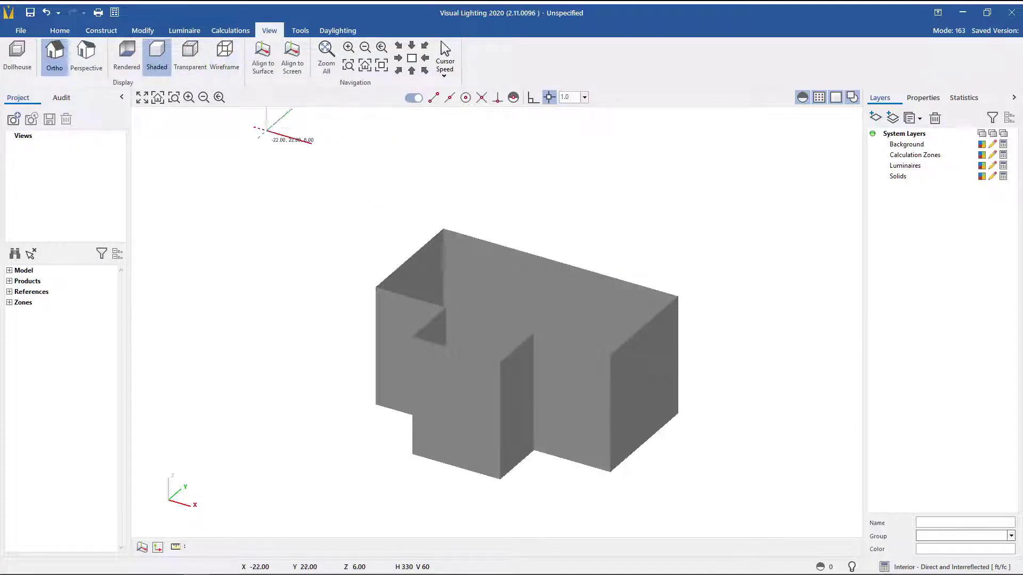
key("Up")
key("Up")
key("Up")
key("Up")
key("Up")
key("Up")
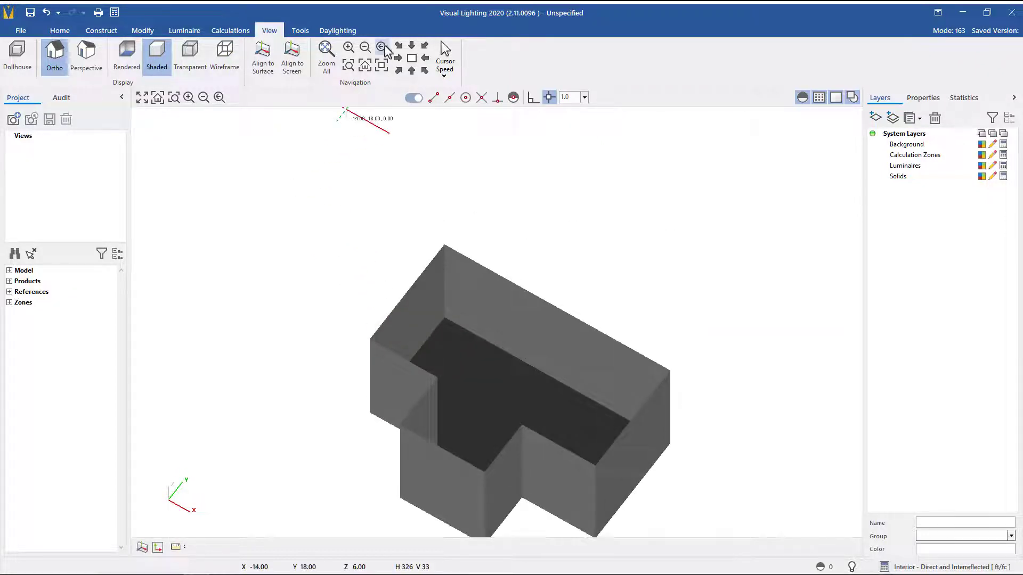
left_click(412, 65)
left_click(412, 64)
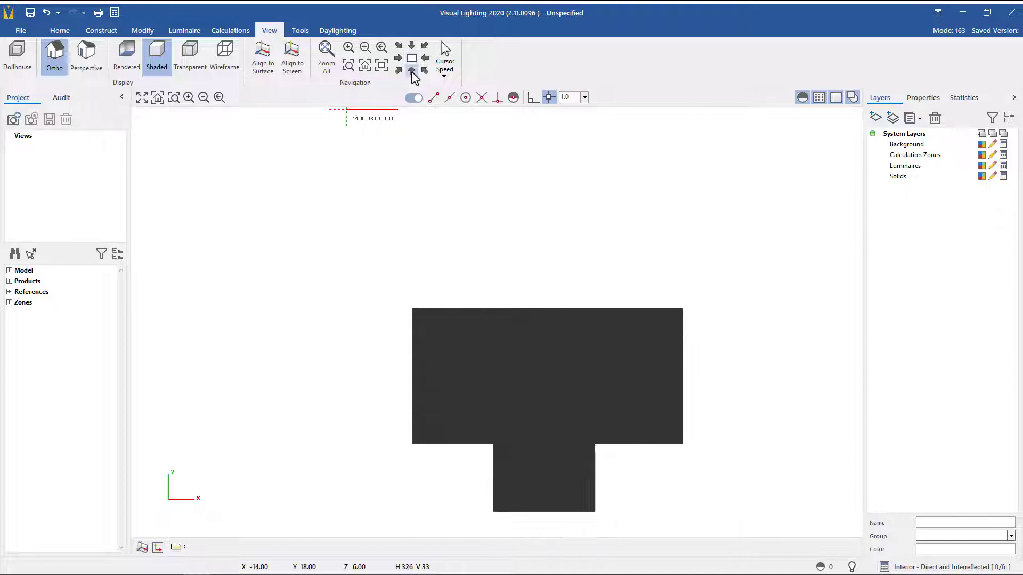
left_click(424, 70)
left_click(230, 56)
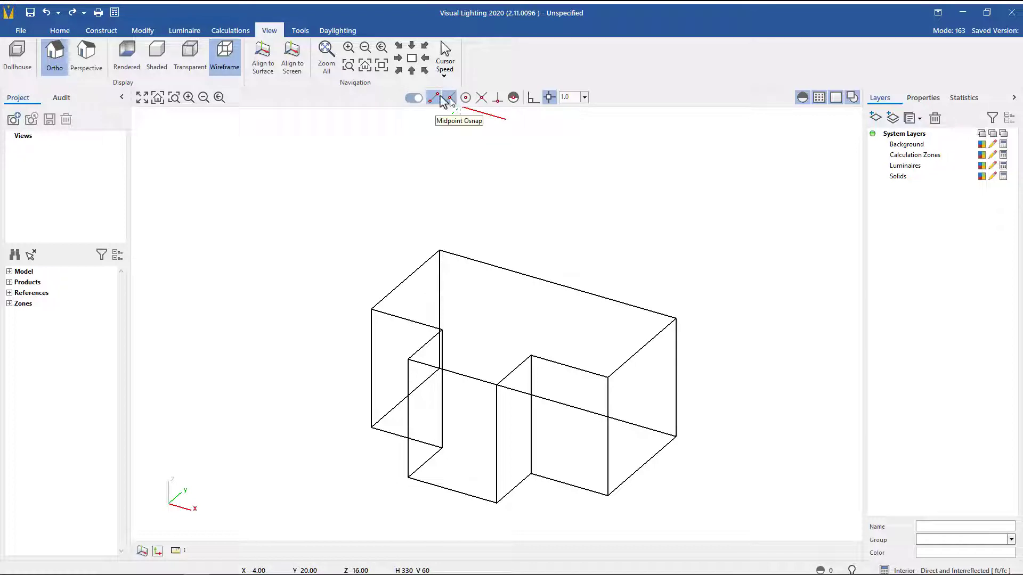
Step: Draw a line from the wall's top-edge point to @0,0,6, rising 6 ft to 16 ft
left_click(102, 32)
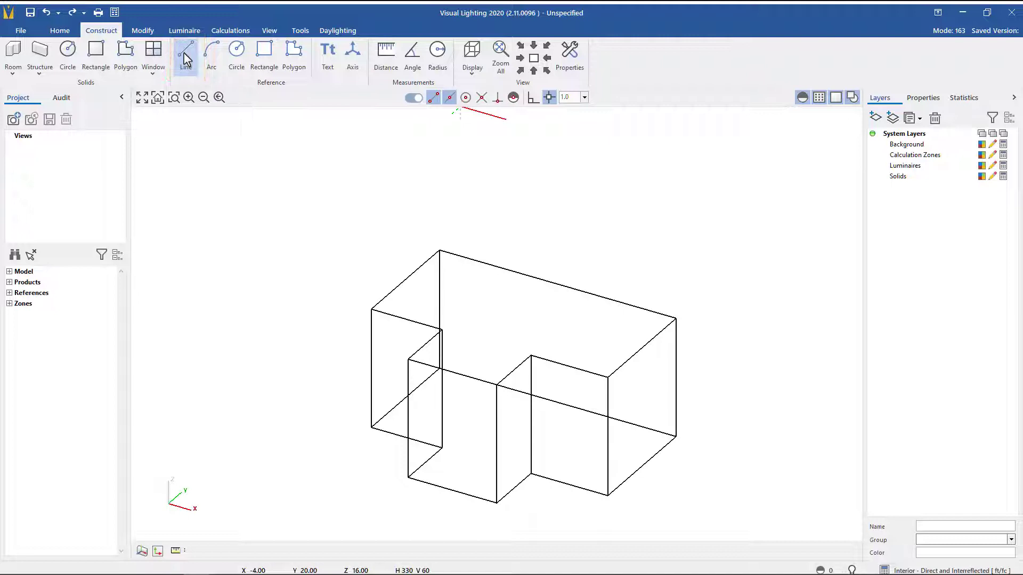
left_click(183, 53)
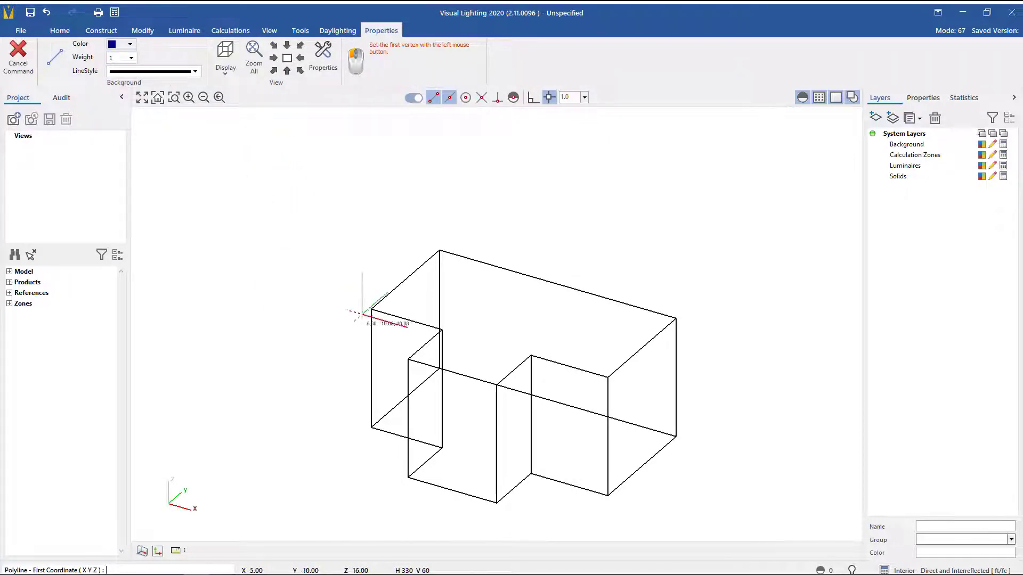
left_click(425, 345)
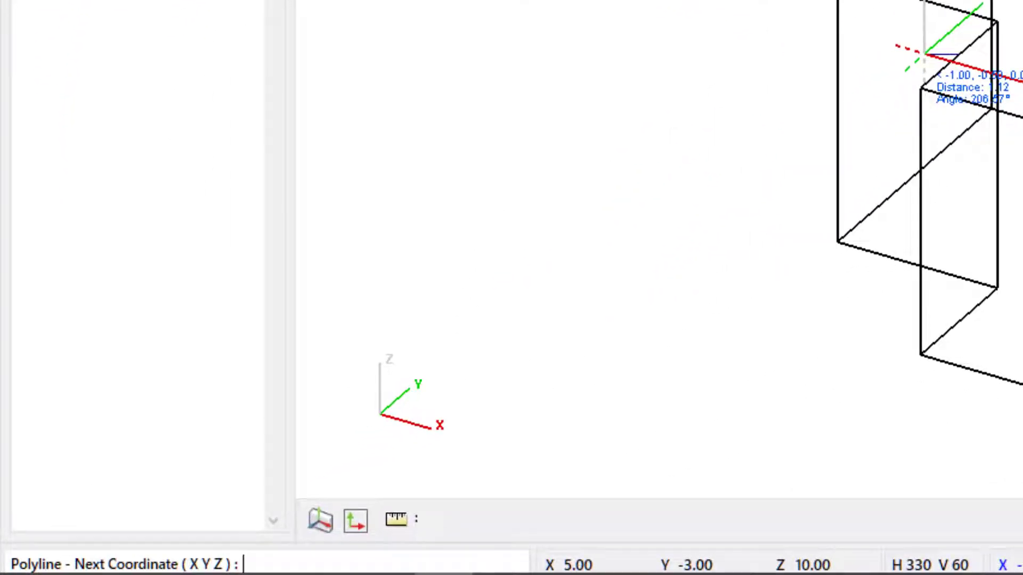
type("@0,0,6")
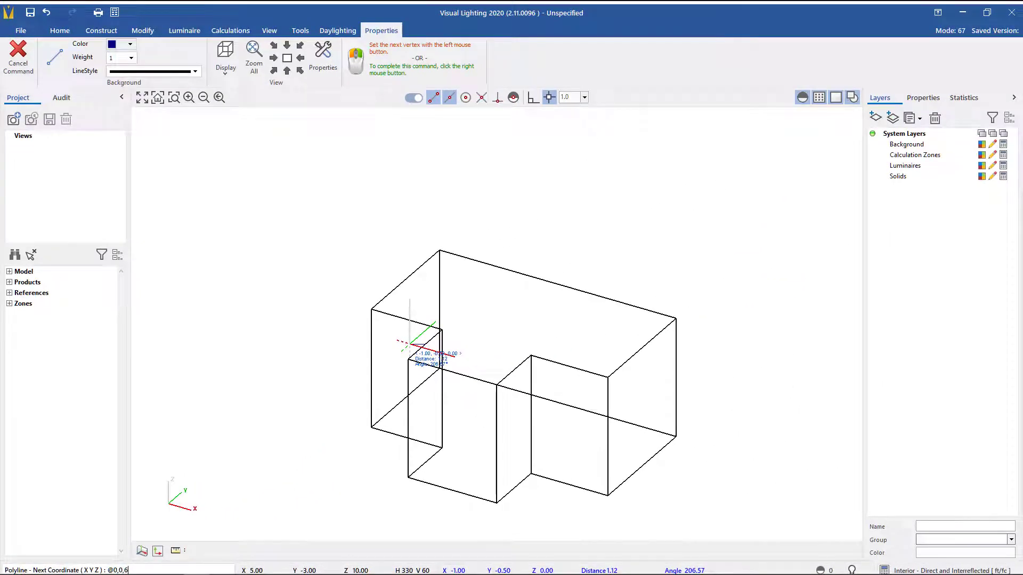
key("Return")
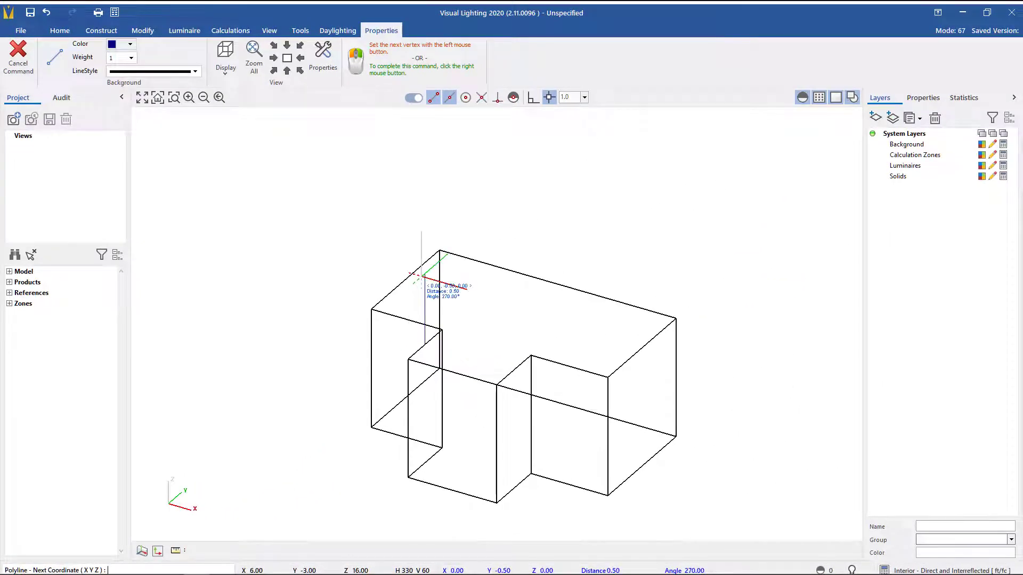
right_click(421, 276)
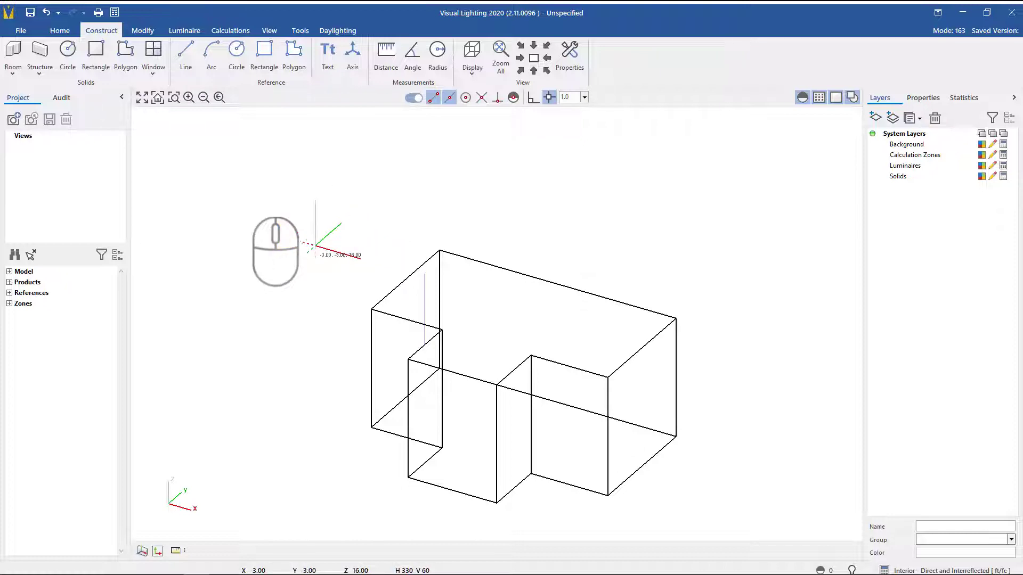
Step: Copy the vertical line from its bottom point to spots inside the room and by the left wall
left_click(145, 30)
left_click(41, 53)
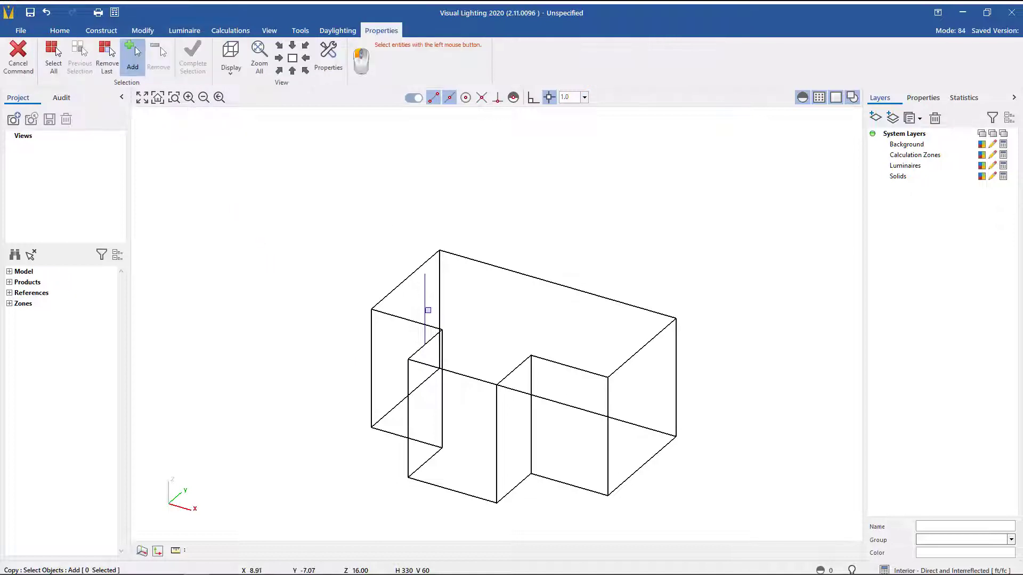
left_click(426, 309)
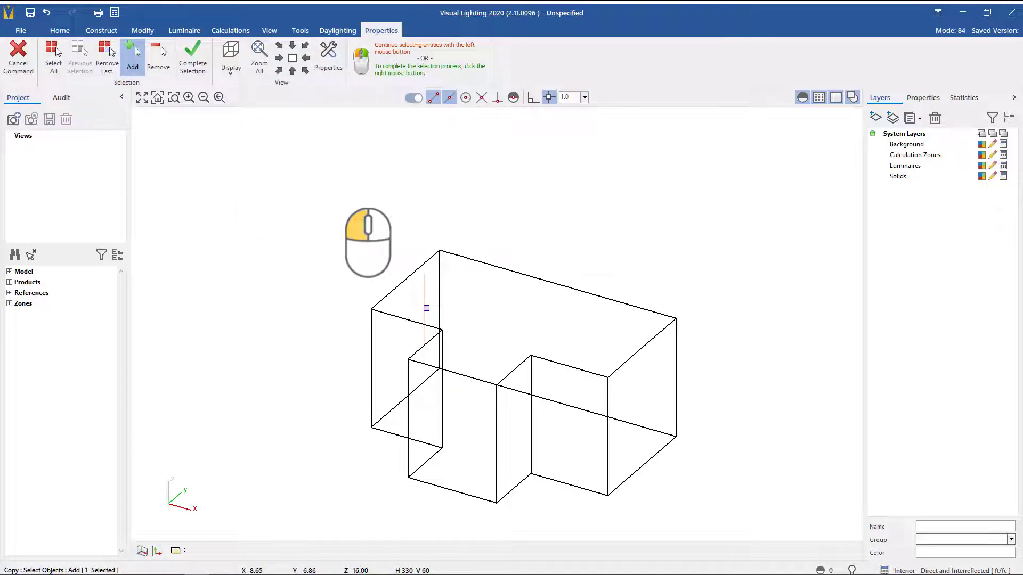
right_click(426, 308)
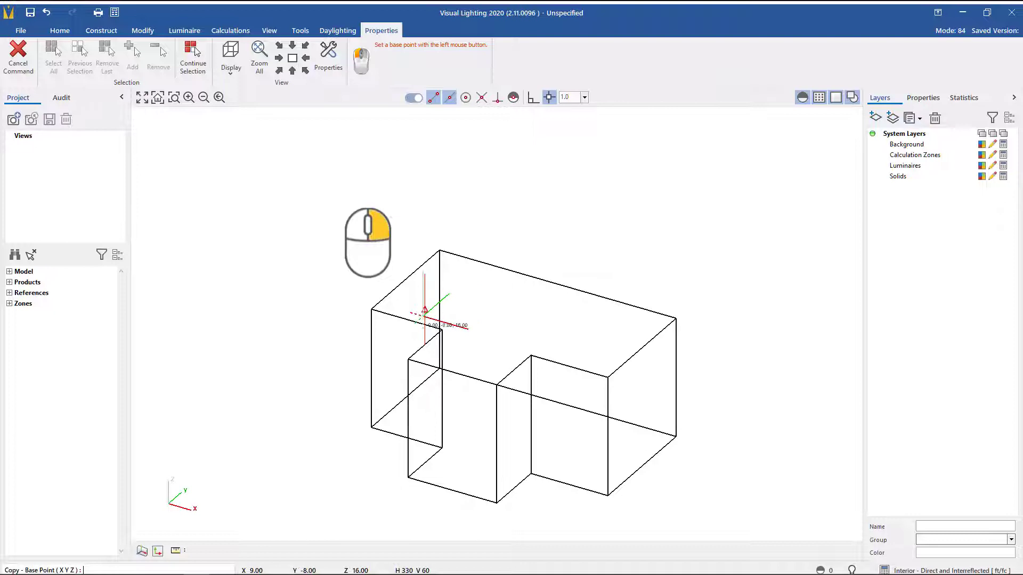
left_click(424, 344)
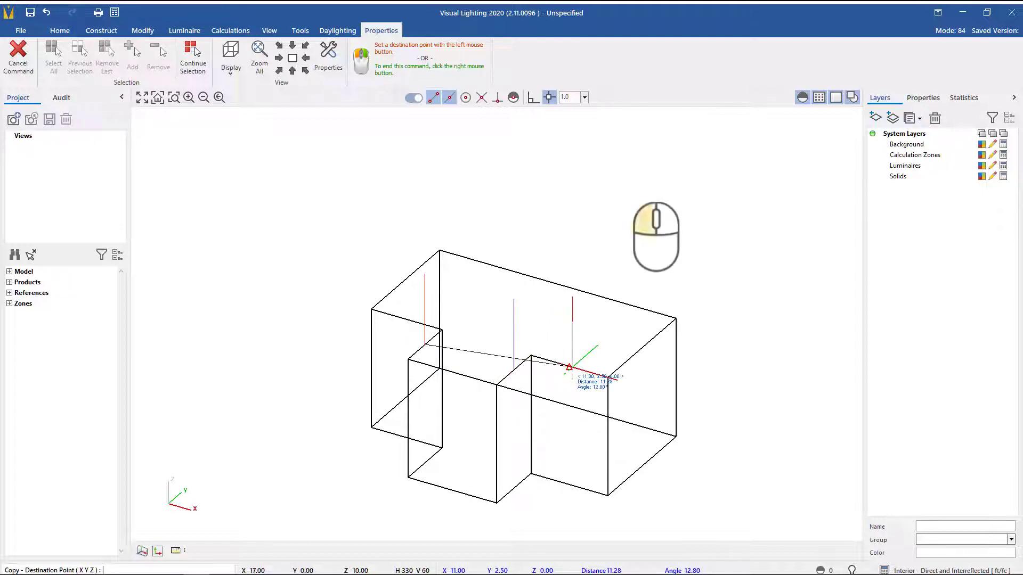
left_click(568, 367)
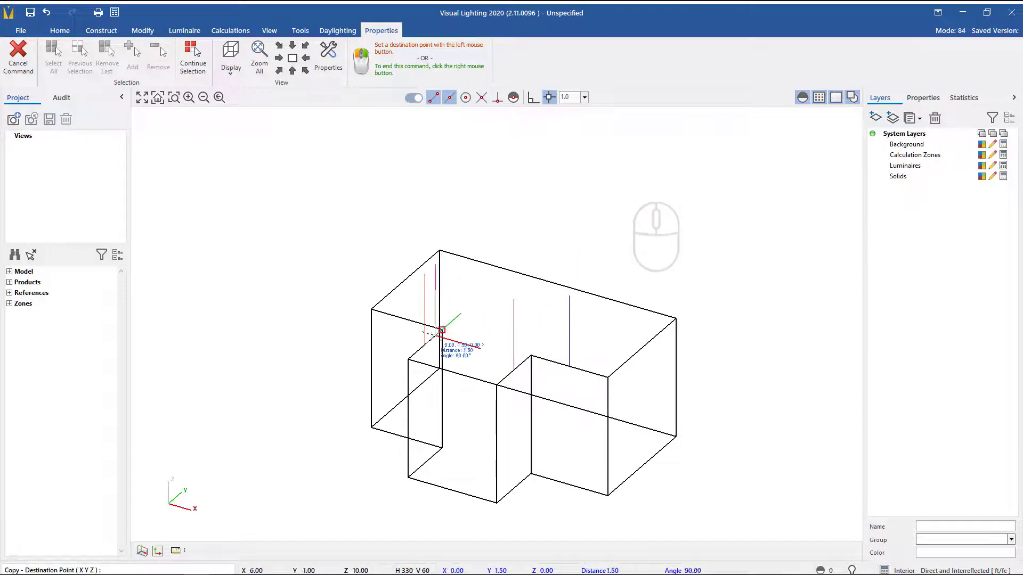
left_click(406, 320)
right_click(408, 320)
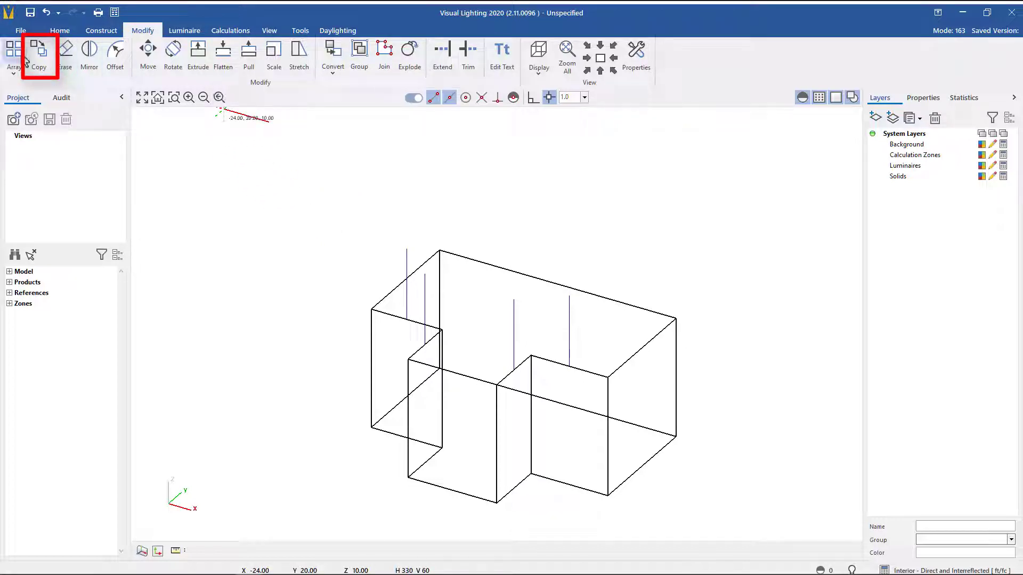
Step: Copy the left-wing line to the back top corner and the middle line to the far-right corner
left_click(37, 56)
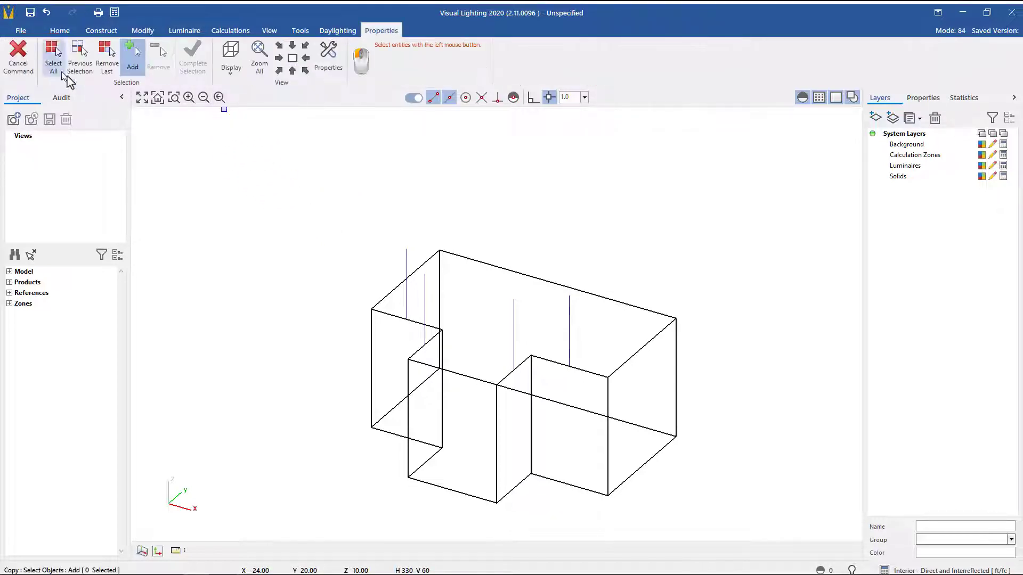
left_click(406, 260)
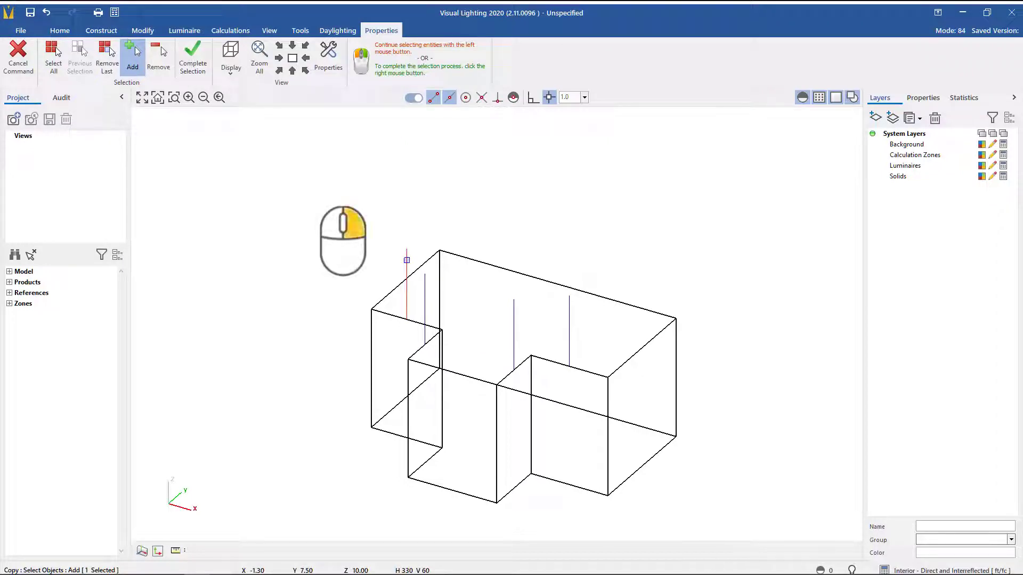
right_click(407, 260)
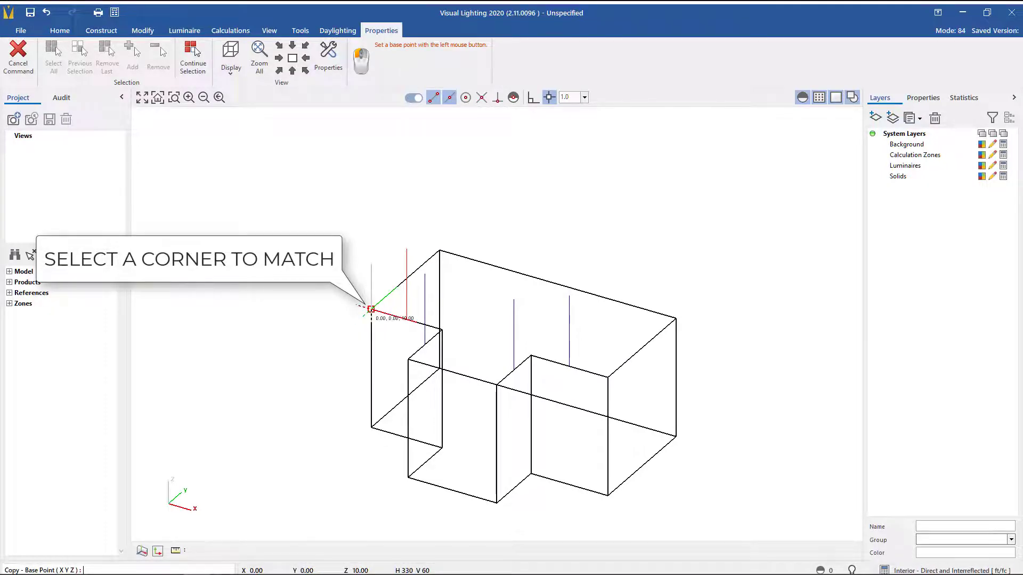
left_click(371, 309)
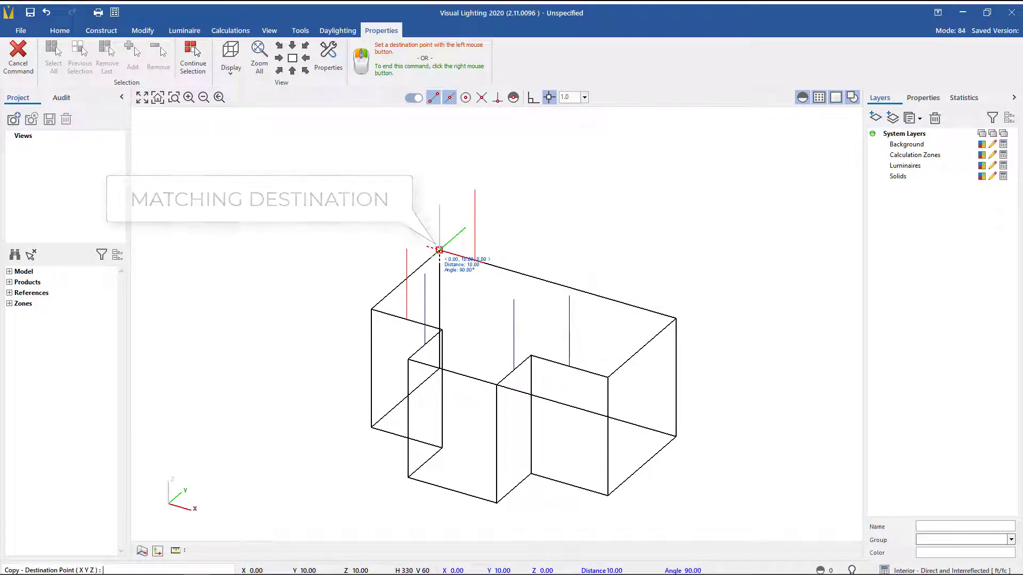
left_click(439, 250)
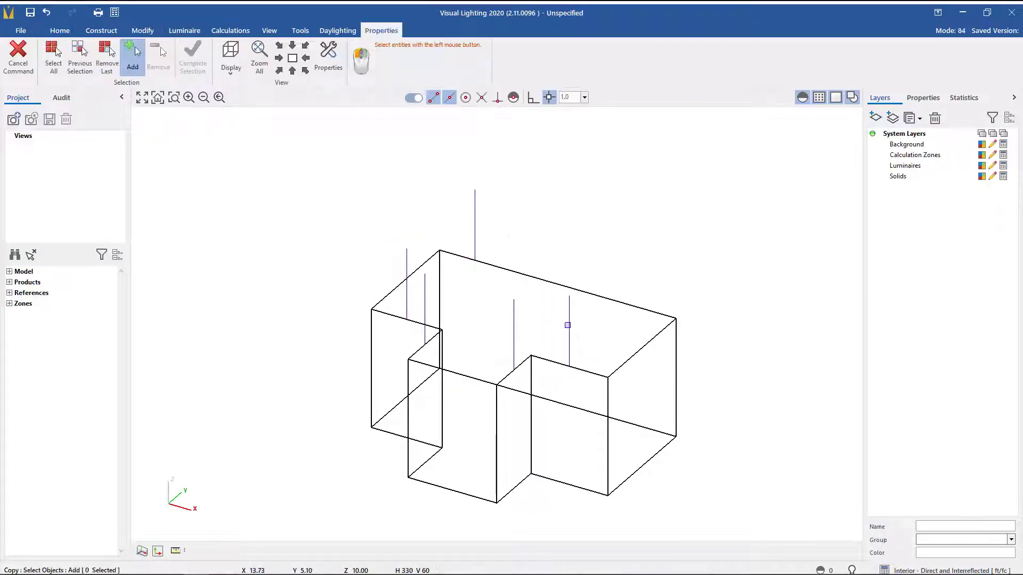
left_click(570, 326)
right_click(570, 325)
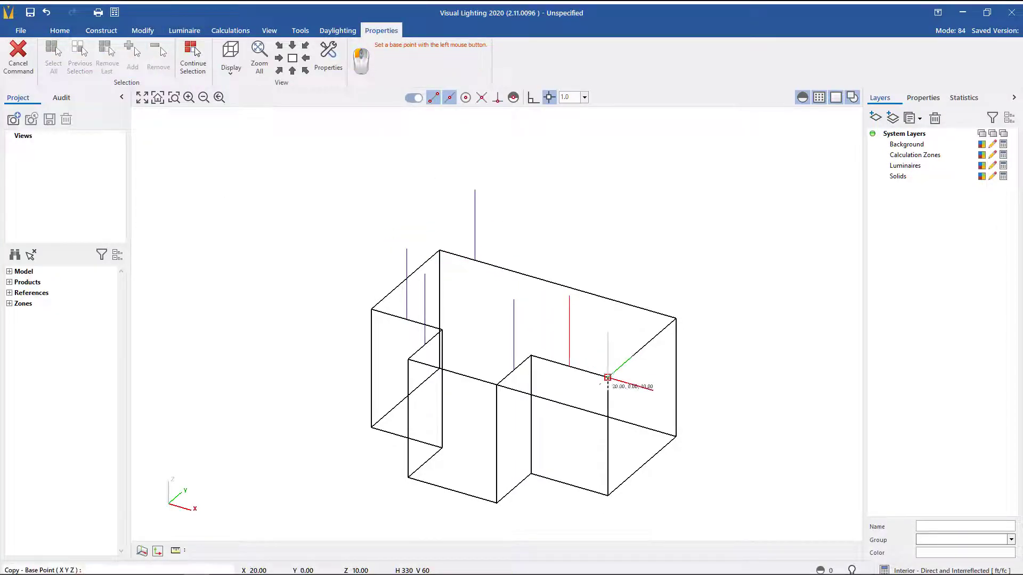
left_click(607, 377)
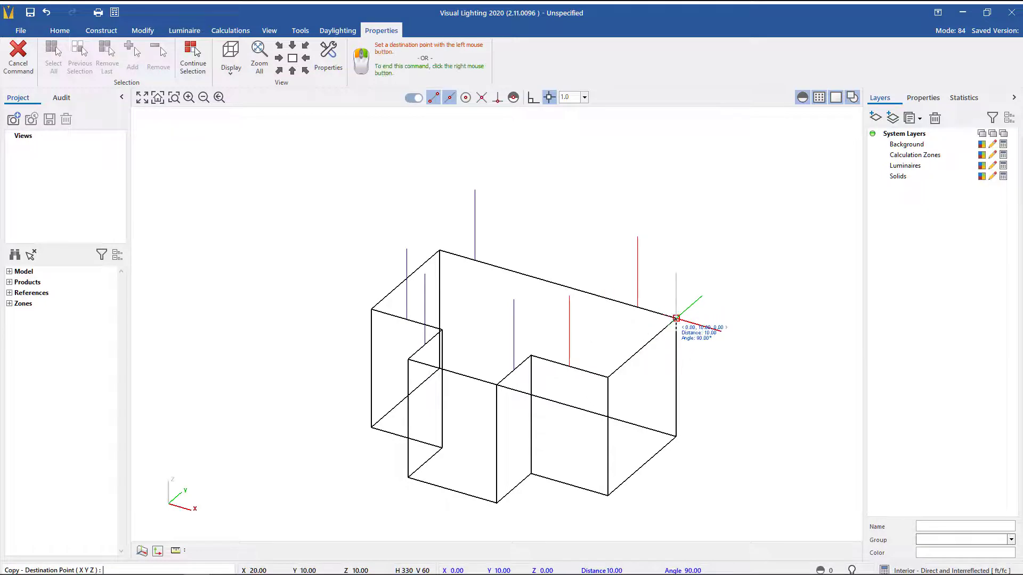
left_click(676, 318)
right_click(695, 276)
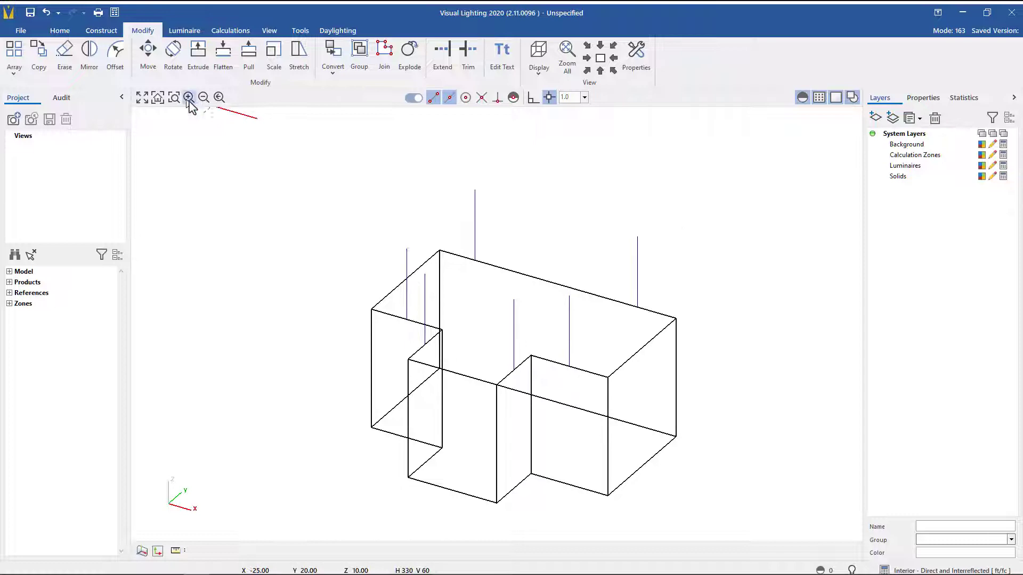
Step: Draw guide lines joining the tops of the left and back lines, then the right-hand pair
left_click(101, 31)
left_click(186, 56)
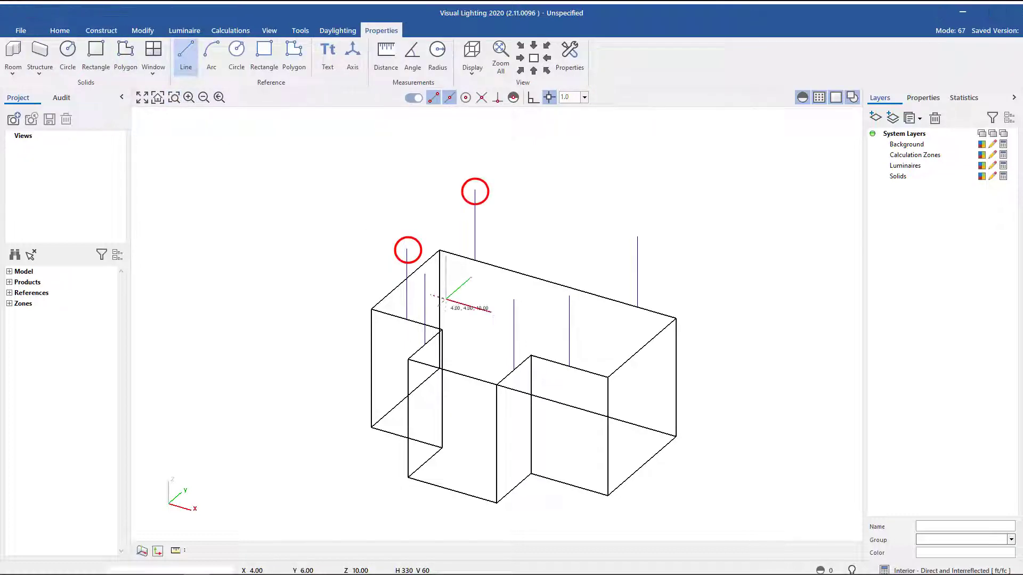
left_click(407, 248)
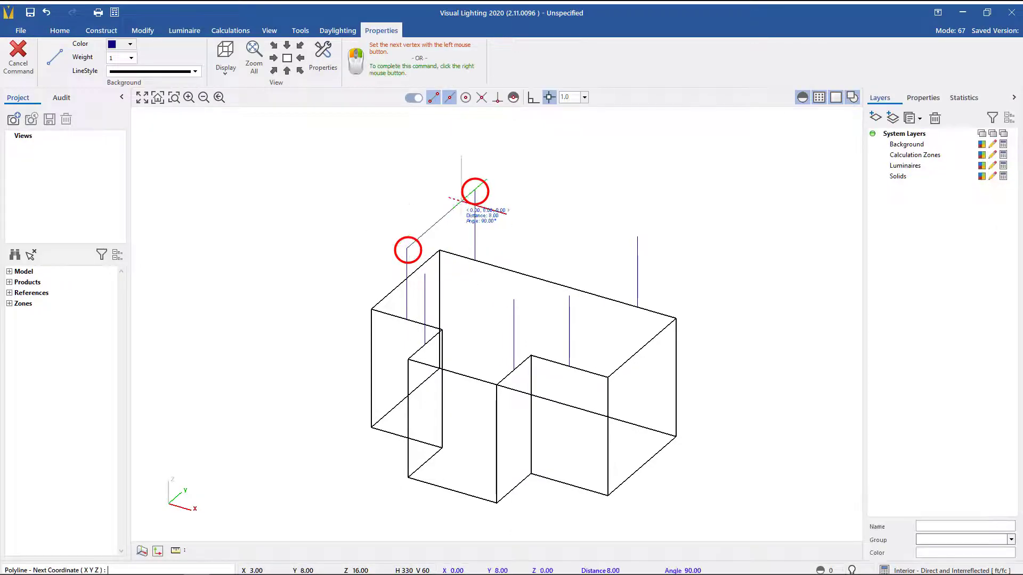
left_click(474, 189)
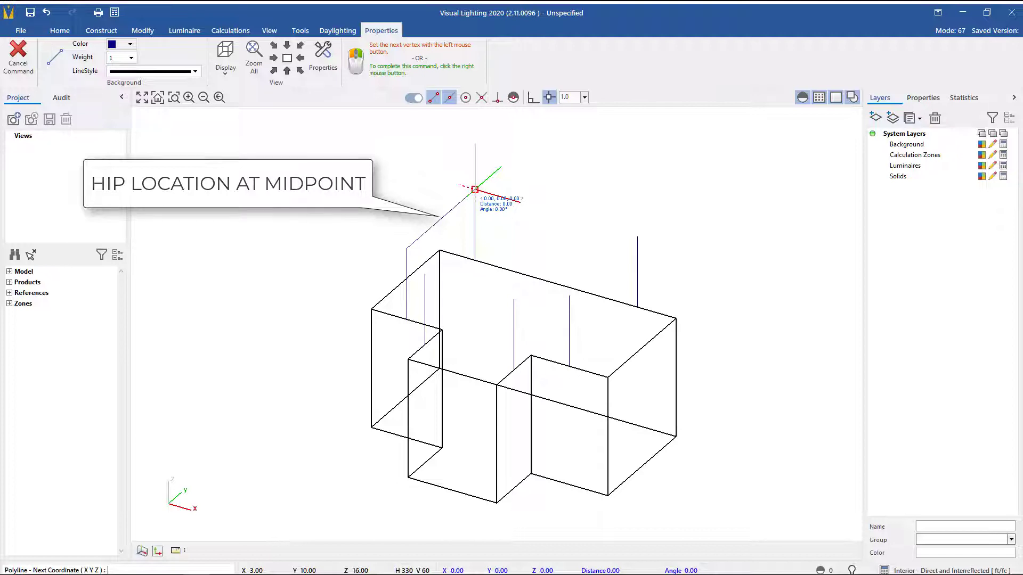
right_click(475, 189)
key("Return")
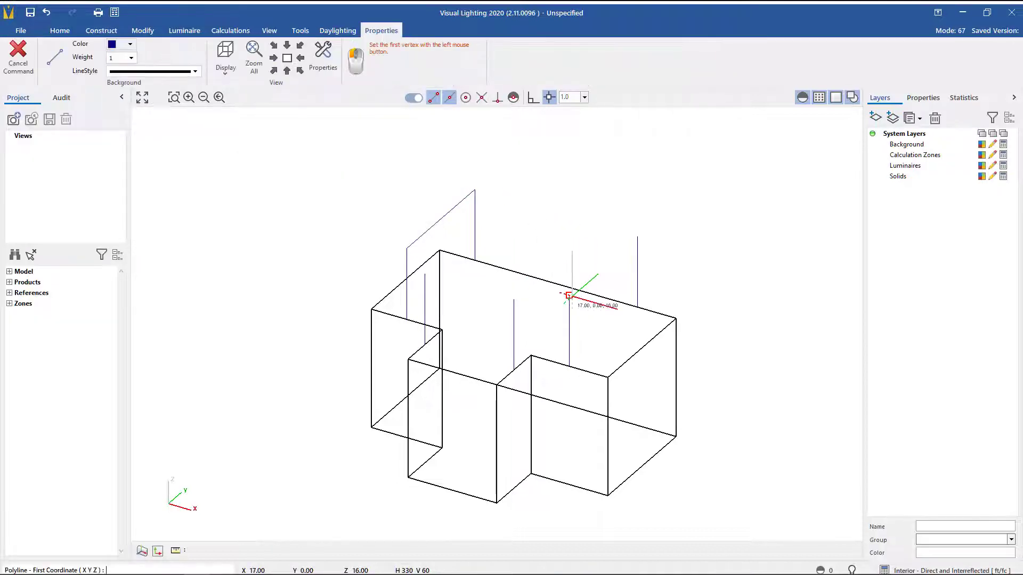
left_click(637, 235)
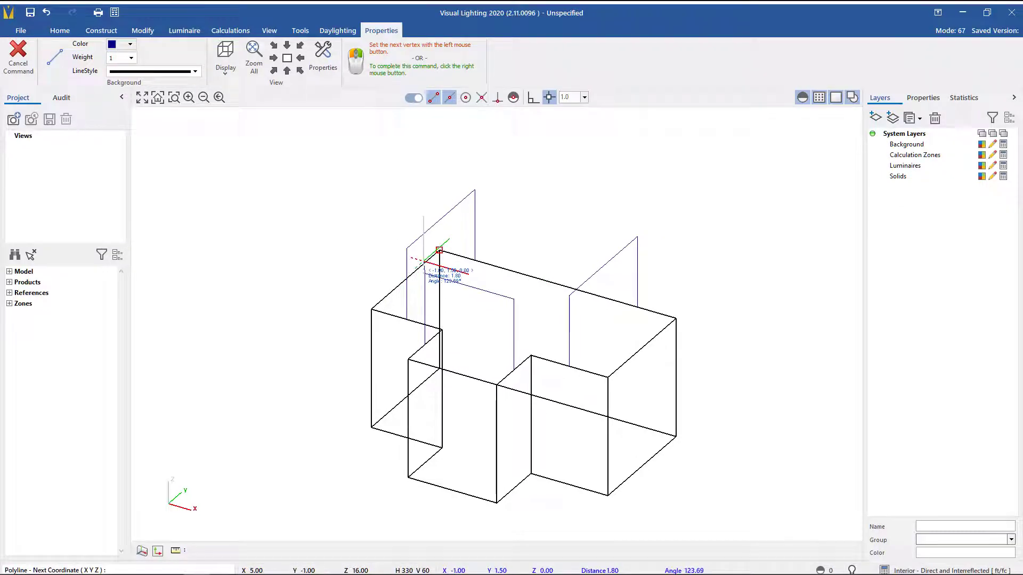
right_click(439, 250)
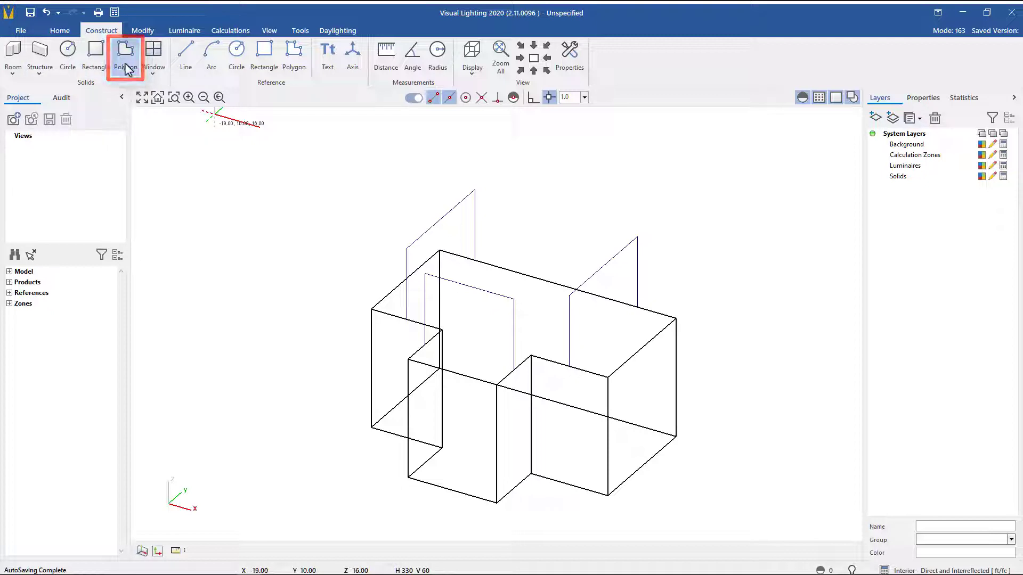
Step: Draw an 80%-reflectance triangle from the front-right corner to the hip peak and far-right corner
left_click(125, 62)
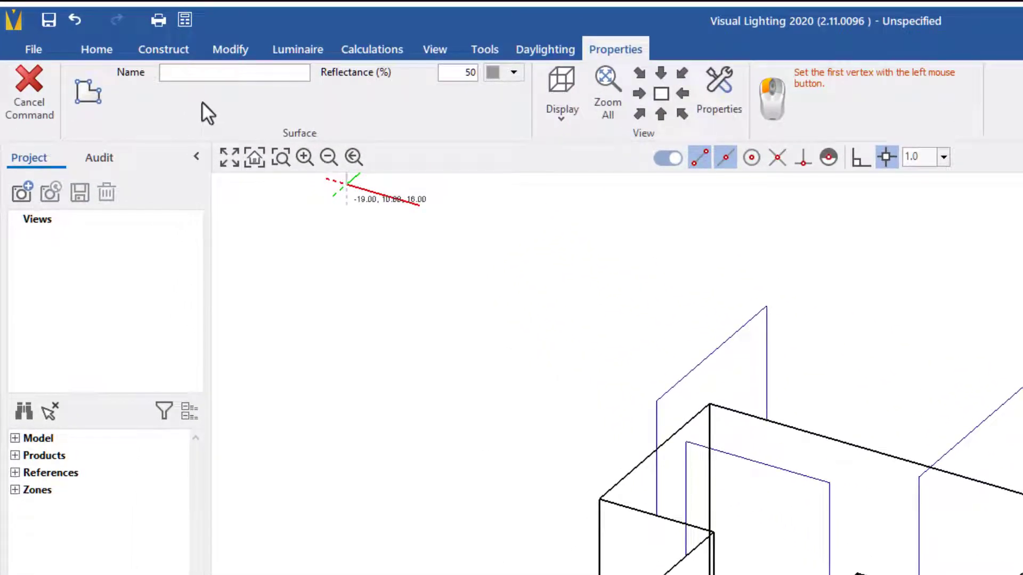
double_click(469, 71)
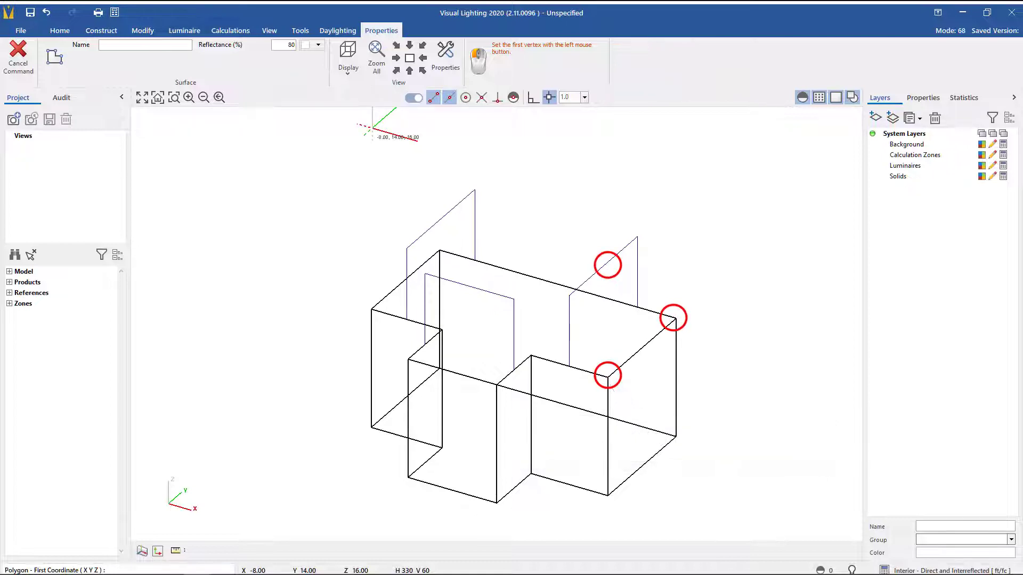
left_click(607, 378)
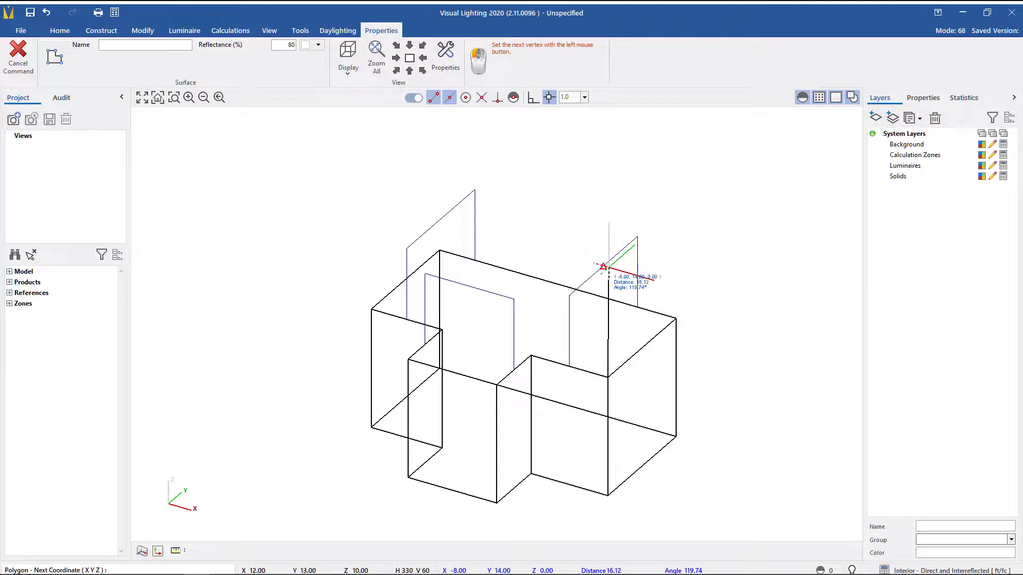
left_click(603, 267)
left_click(676, 318)
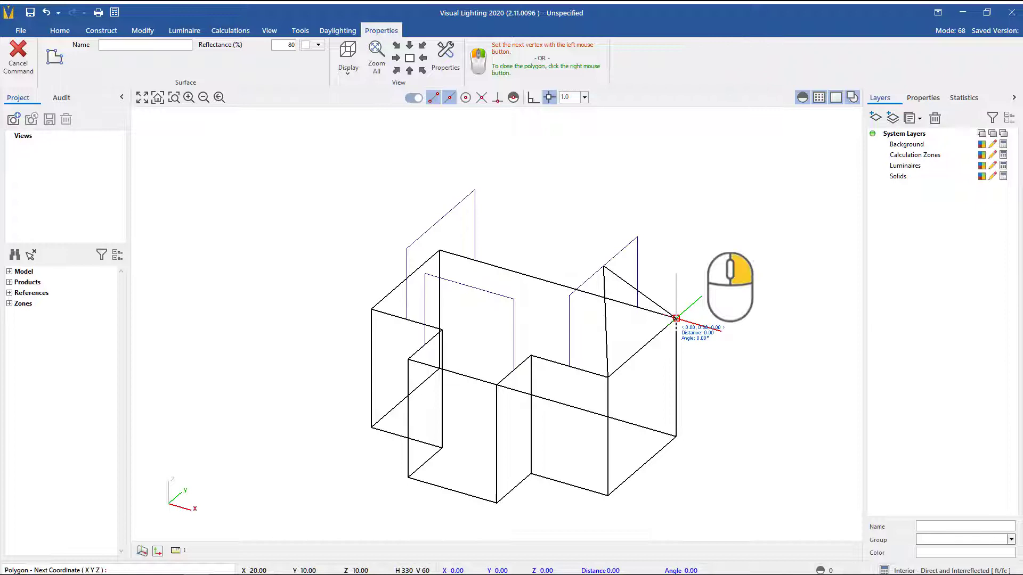
right_click(675, 318)
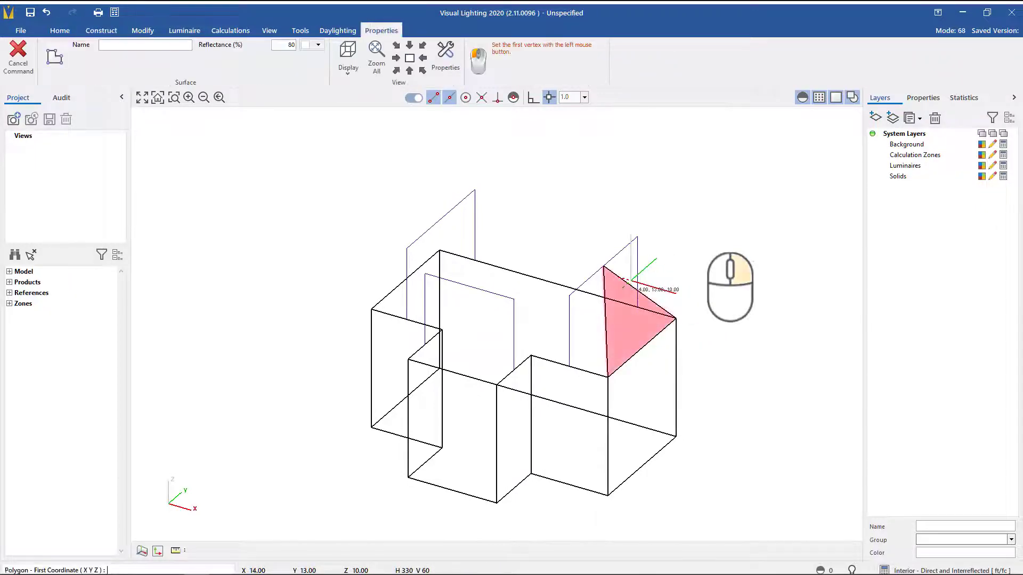
Step: Add the long sloped roof face from the far-right corner via the hip peak to the back corner
right_click(676, 318)
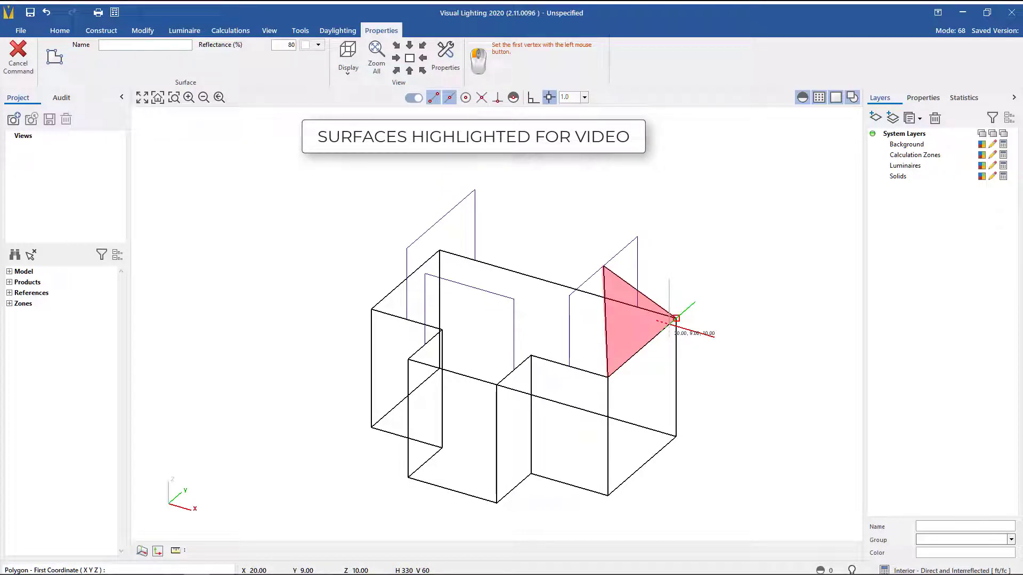
left_click(675, 318)
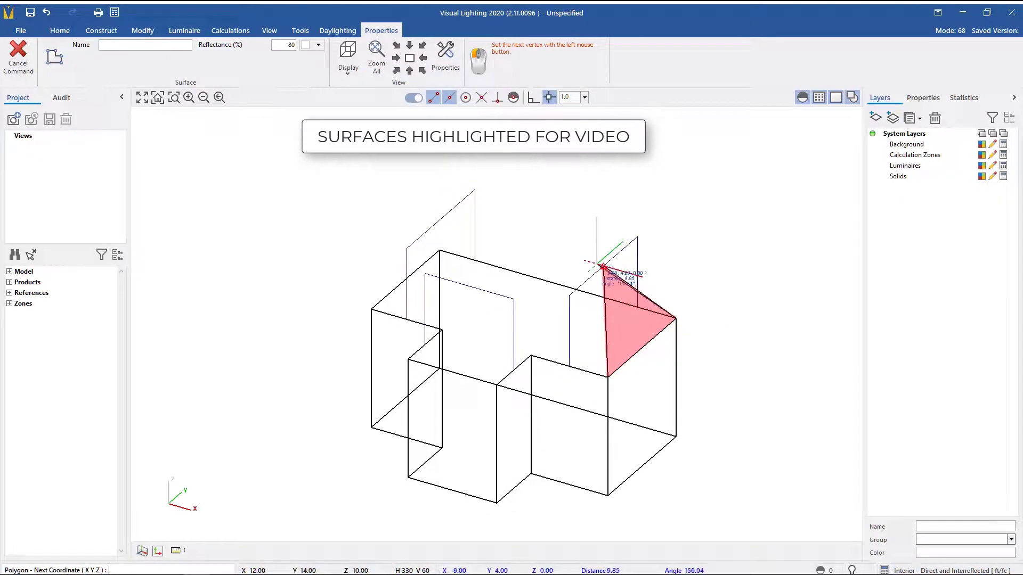
left_click(440, 219)
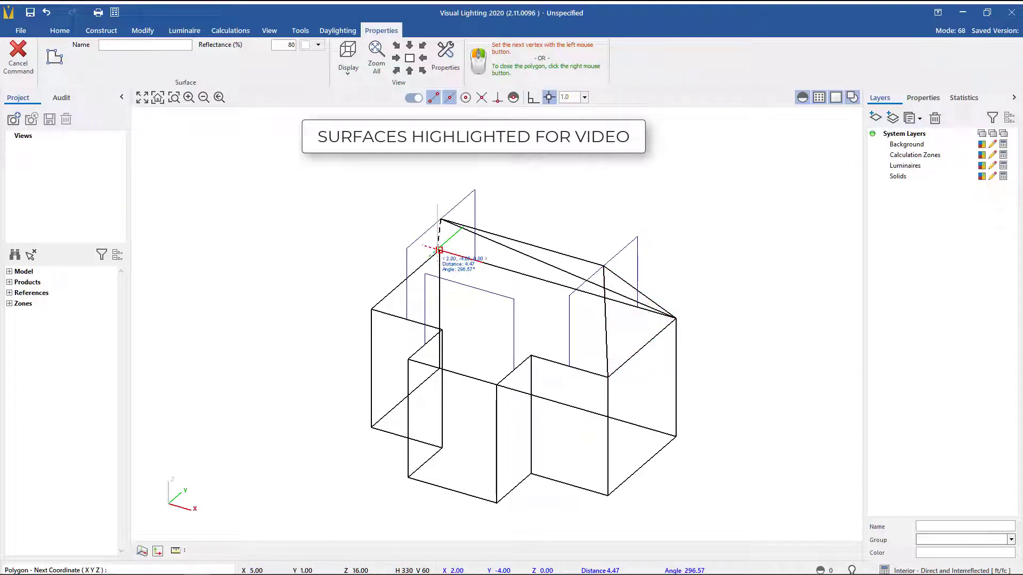
left_click(438, 249)
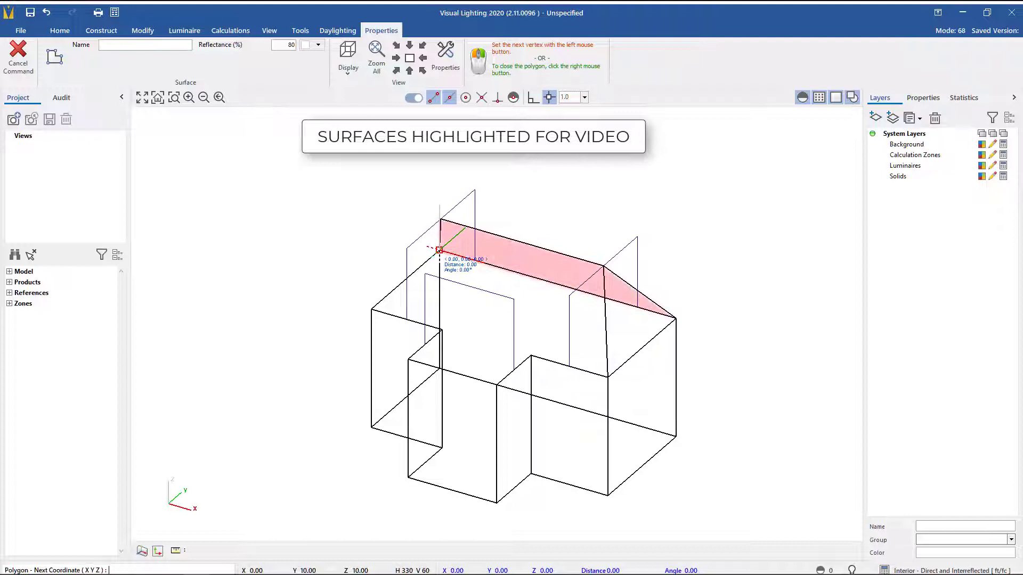
right_click(439, 250)
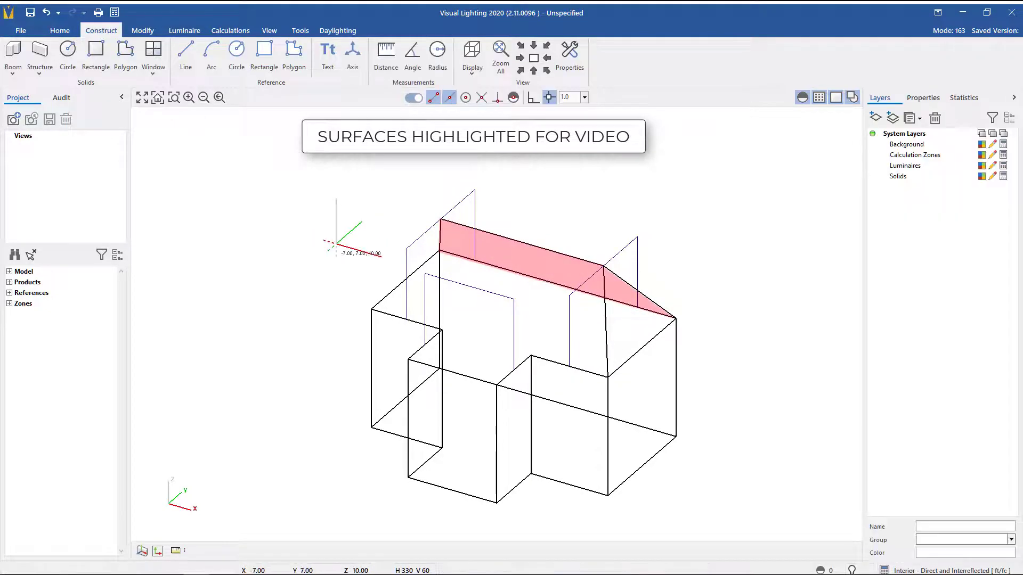
Step: Add a small triangular face from the ridge end to the left-wing top corner, then cancel the command
key("Return")
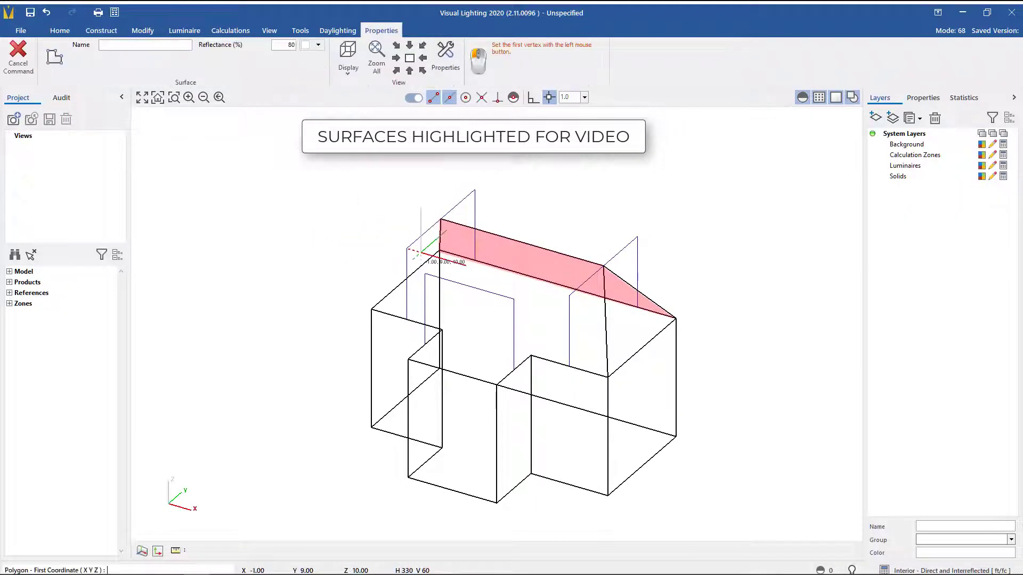
left_click(440, 220)
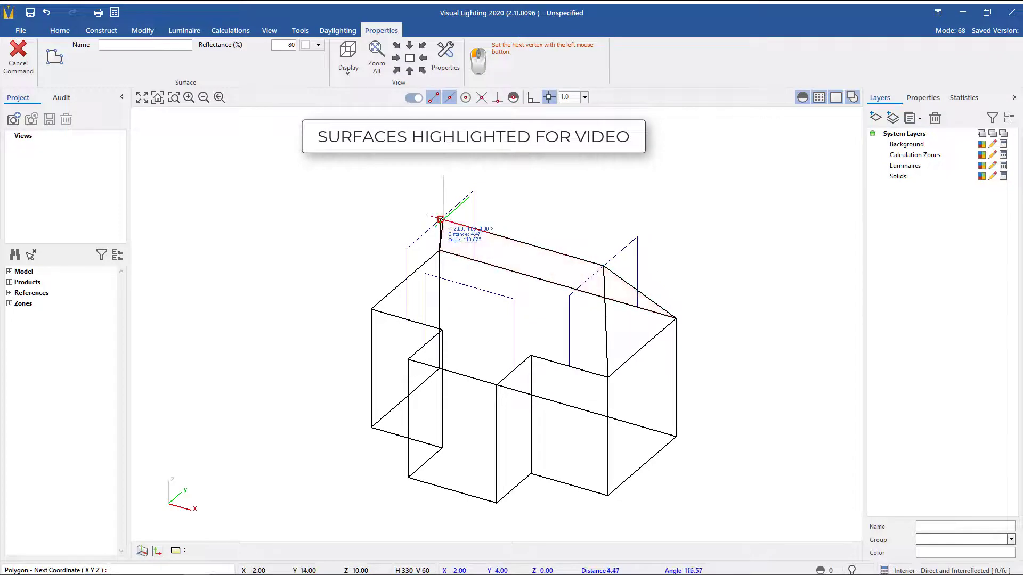
left_click(371, 309)
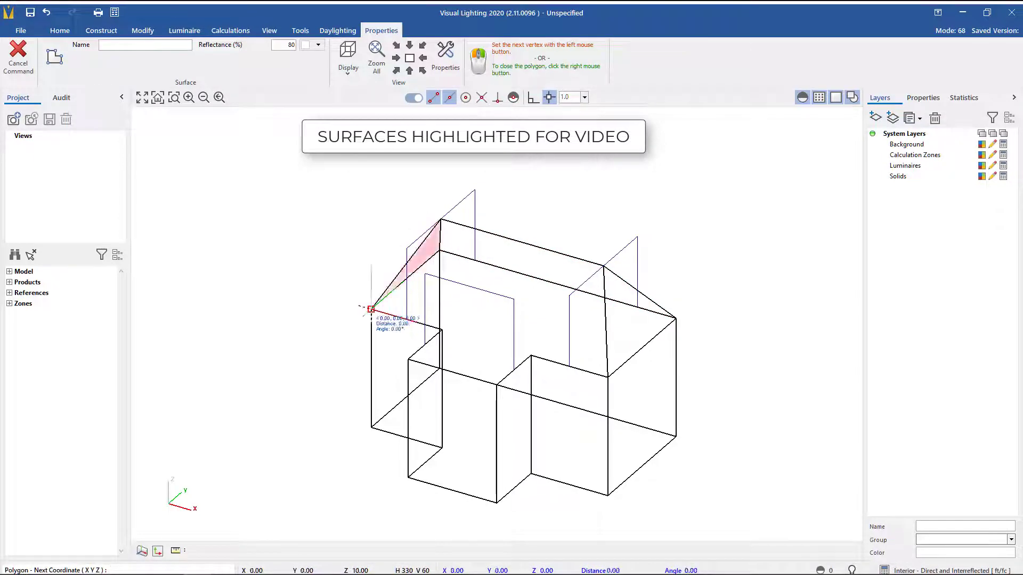
right_click(372, 310)
key("Return")
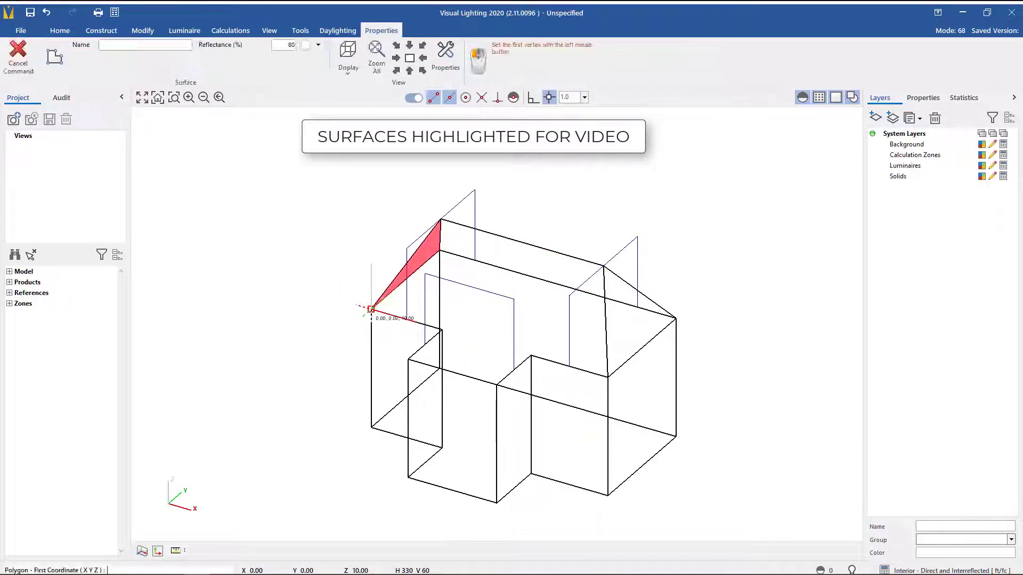
key("Escape")
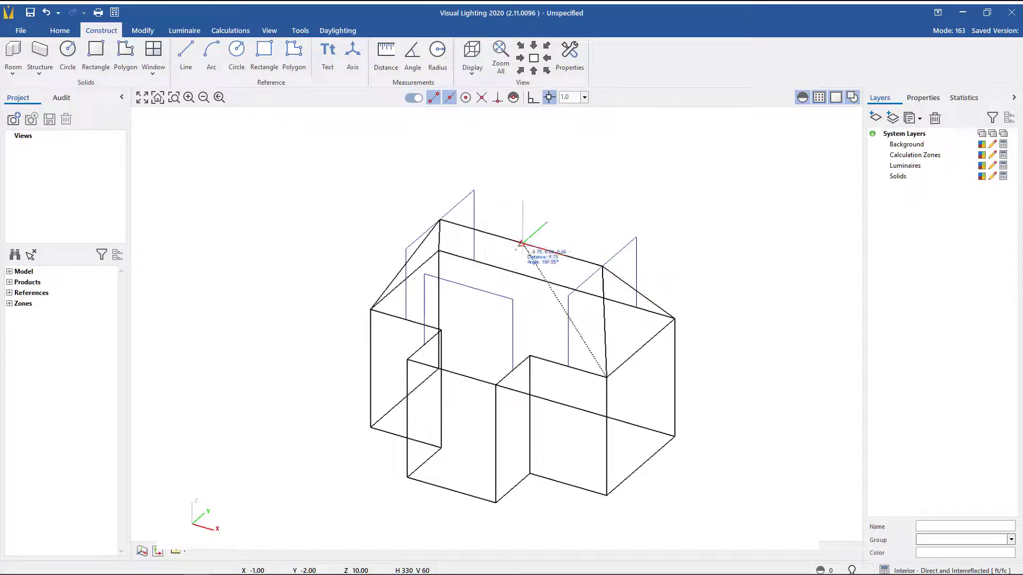
Step: Close the first main-wing slope and add the left slope from the left corner to the ridge end
left_click(521, 245)
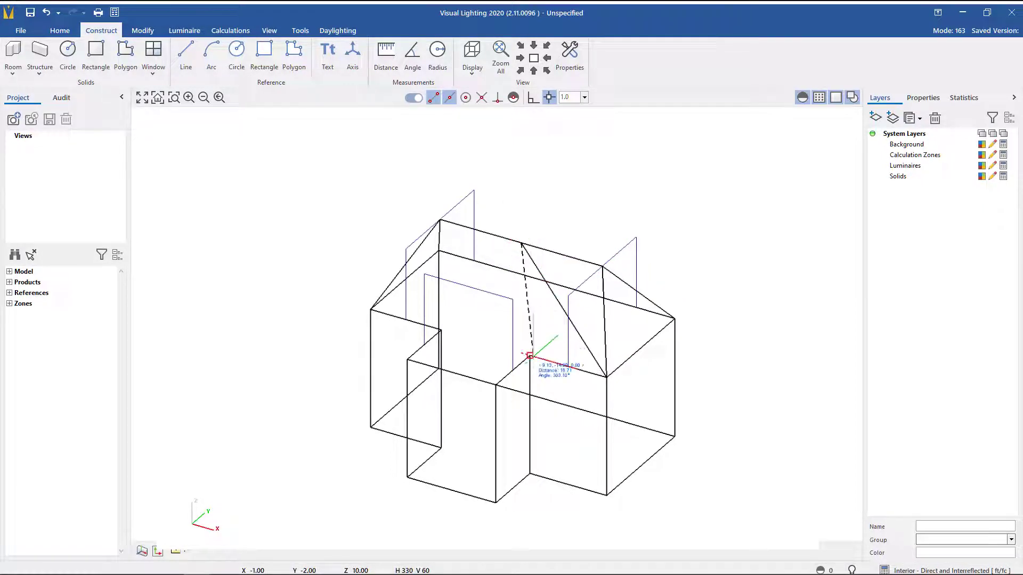
double_click(530, 355)
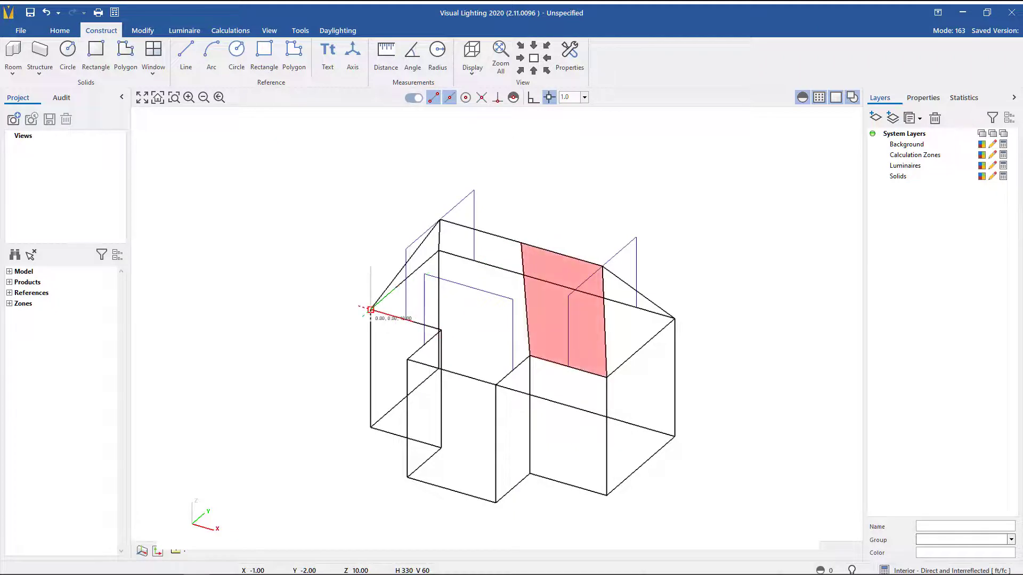
left_click(370, 309)
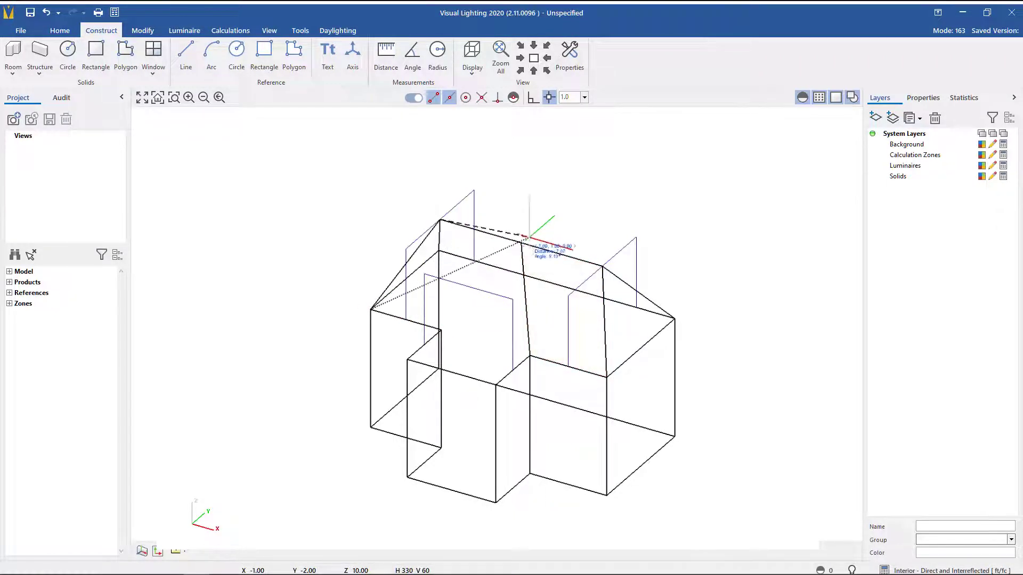
left_click(521, 245)
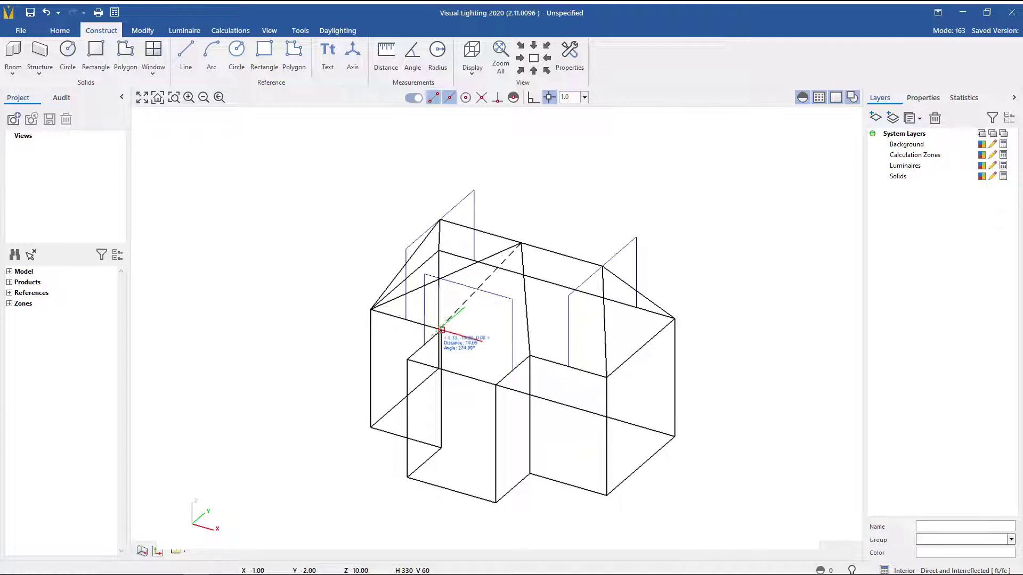
left_click(441, 331)
left_click(441, 330)
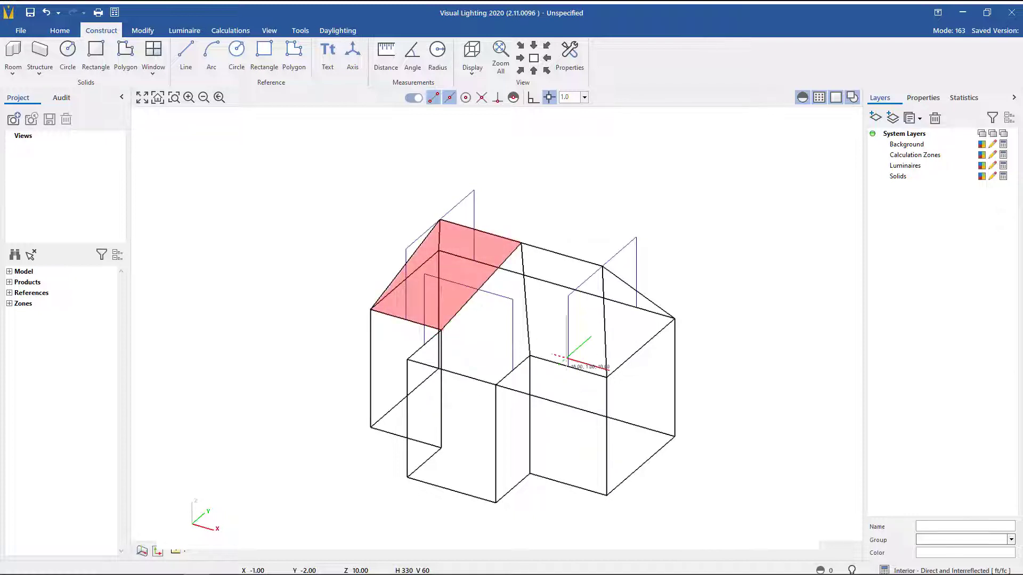
Step: Add the triangular face from the wings' inner corner up to the ridge apex
left_click(495, 383)
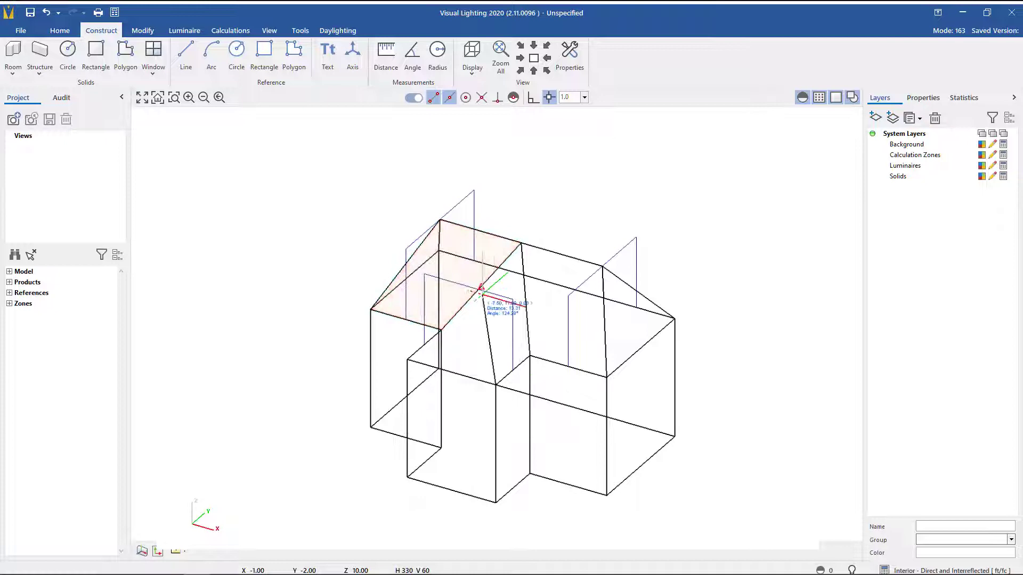
scroll(481, 288, "up", 8)
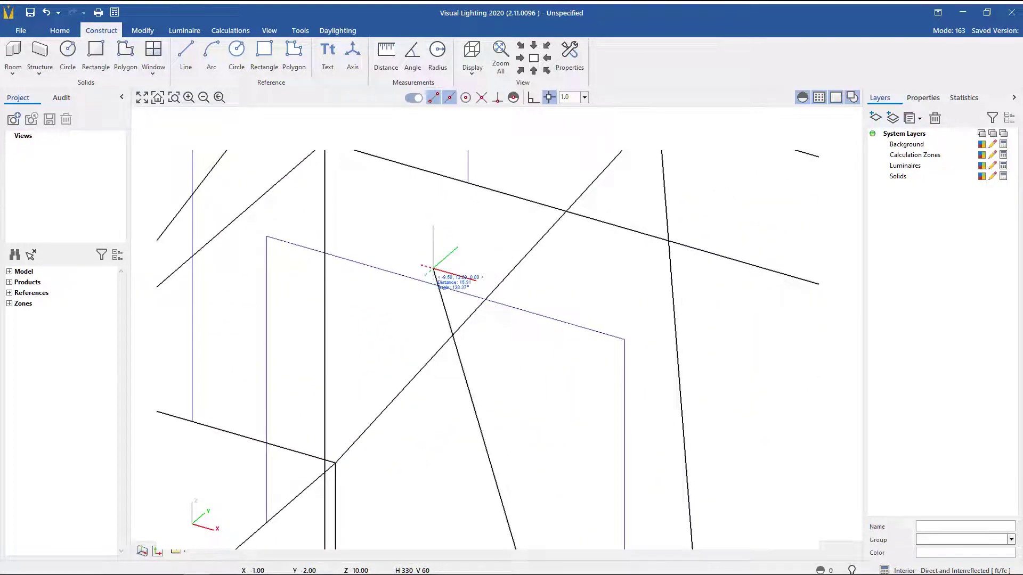
scroll(471, 290, "up", 3)
scroll(355, 294, "down", 6)
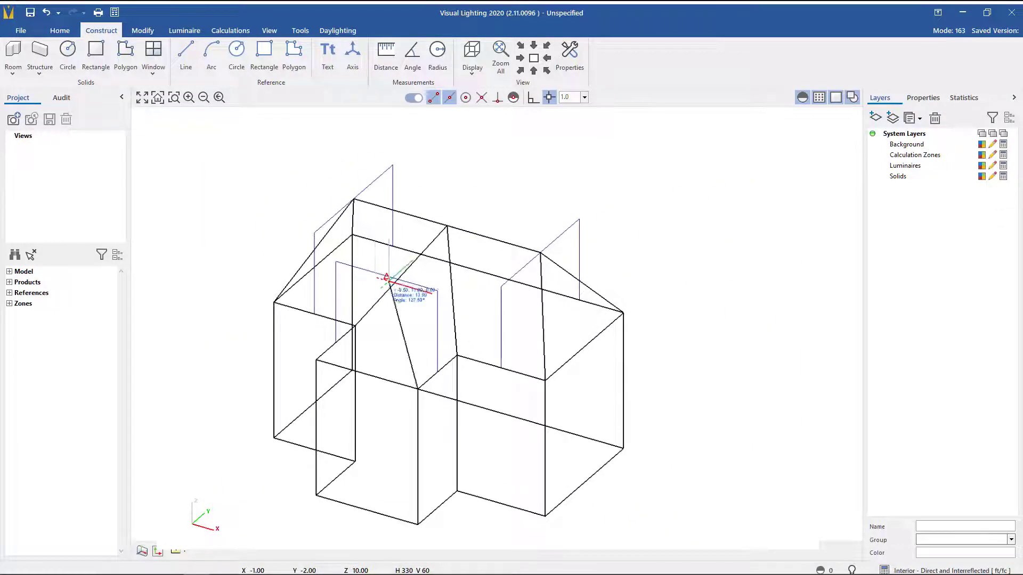
left_click(386, 278)
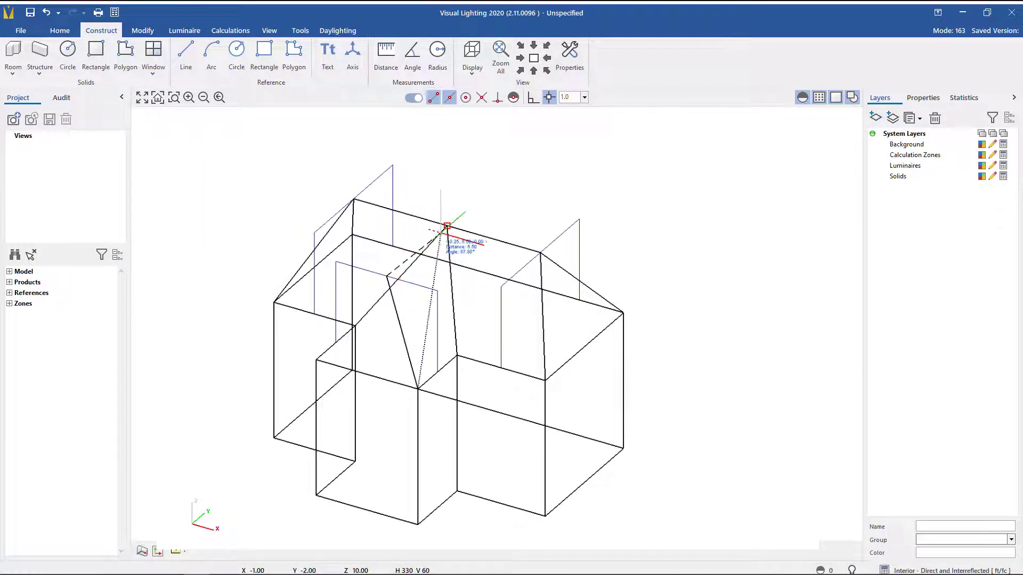
left_click(446, 226)
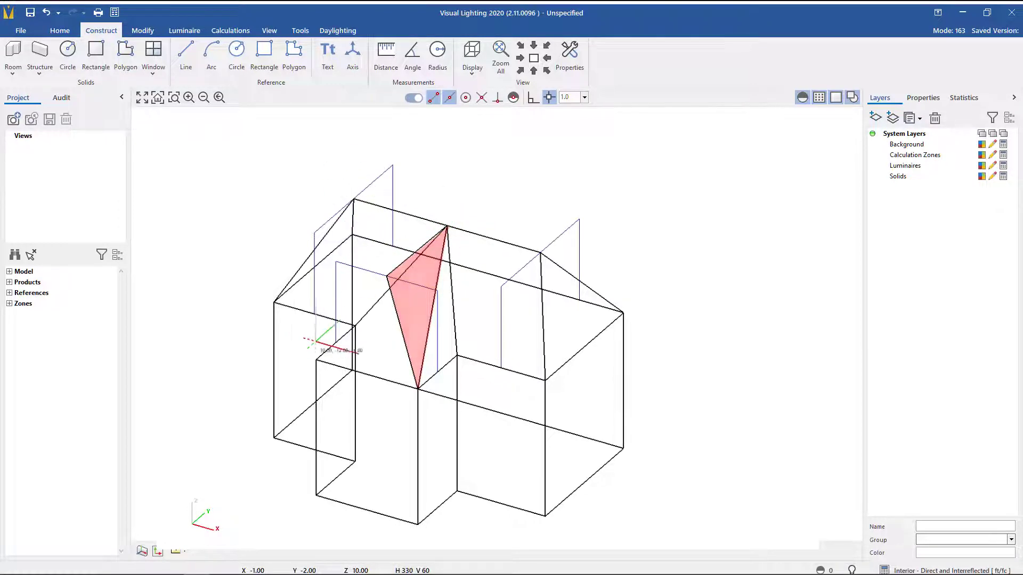
middle_click_drag(272, 349, 373, 358)
left_click(472, 406)
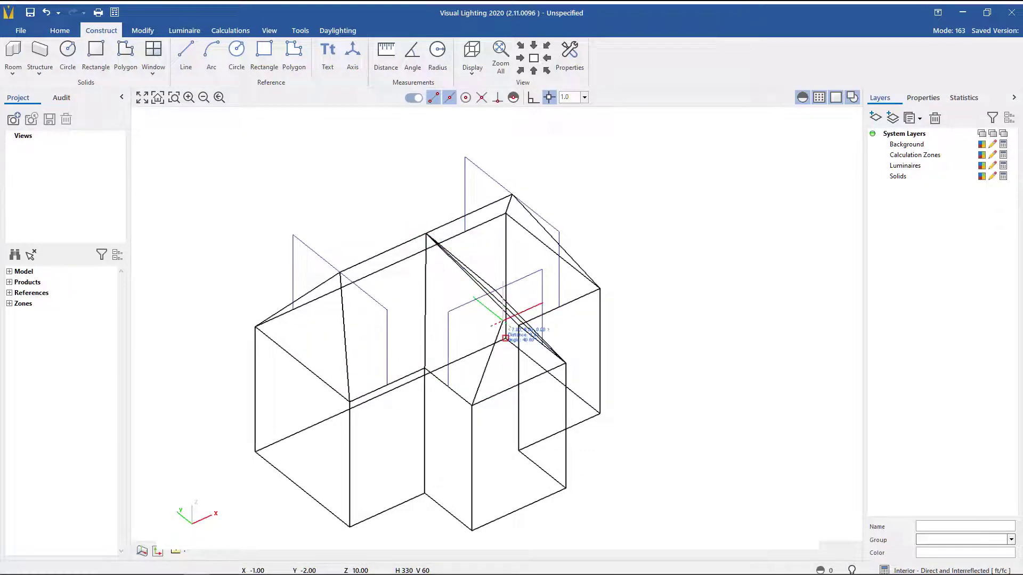
Step: Add three triangular faces snapped to the ridge, apex and eave corners of the front wing
left_click(495, 290)
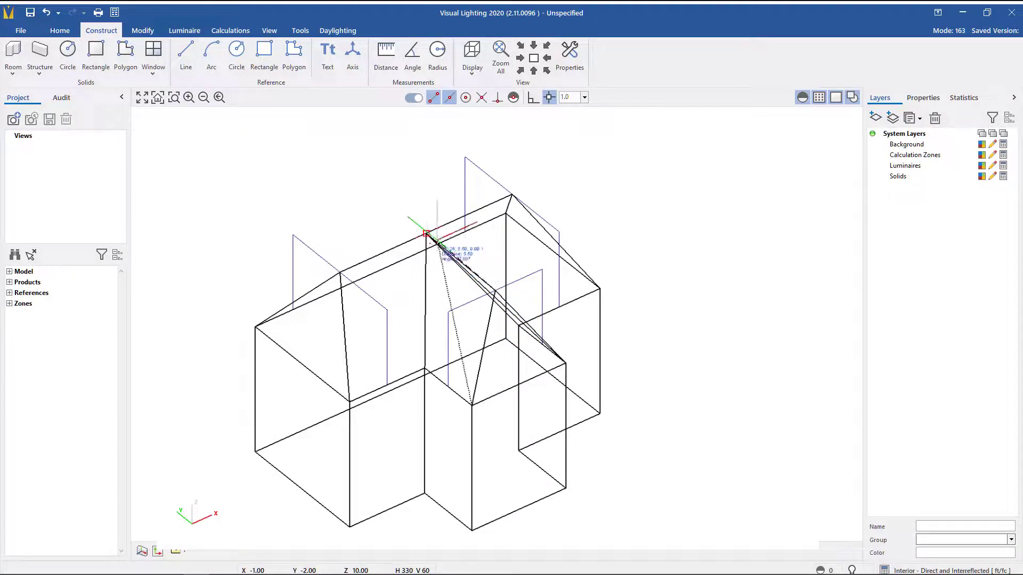
double_click(426, 234)
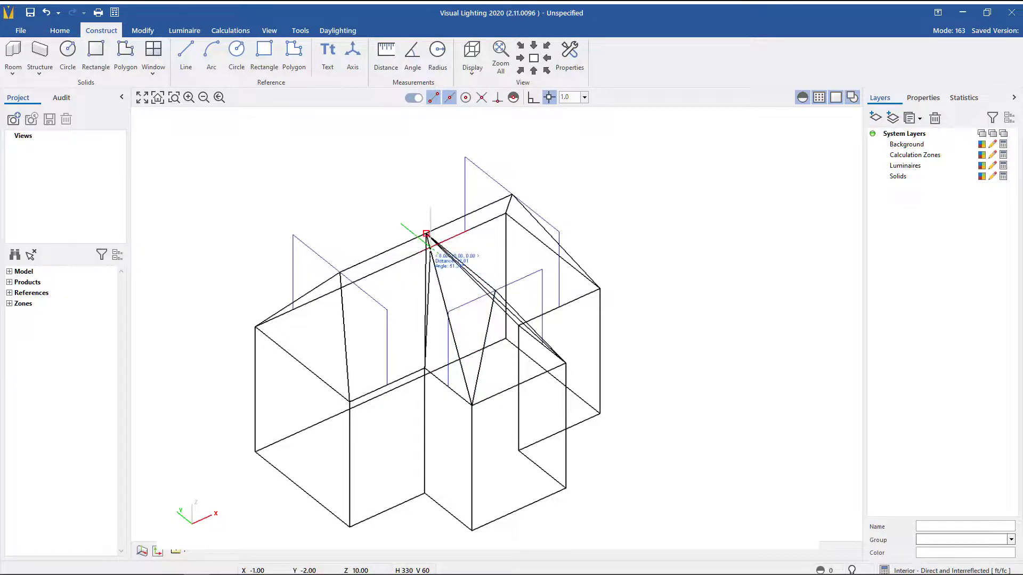
left_click(427, 235)
left_click(472, 404)
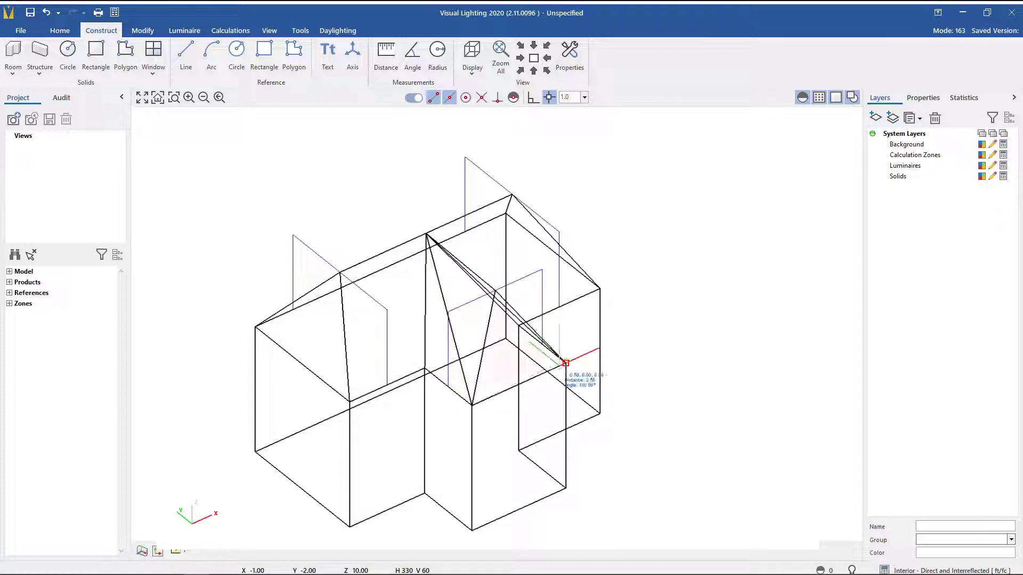
left_click(566, 365)
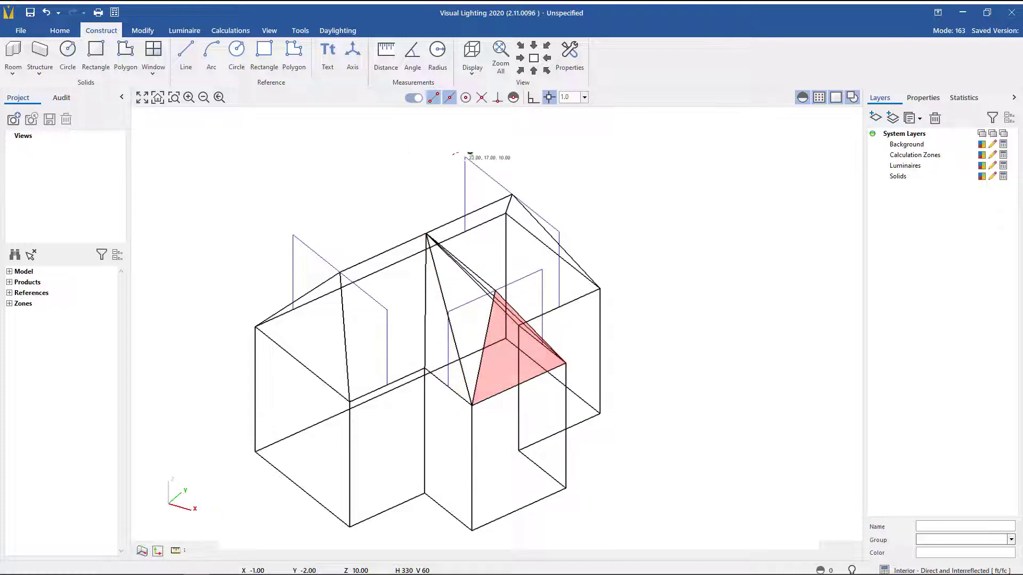
middle_click_drag(424, 179, 388, 285)
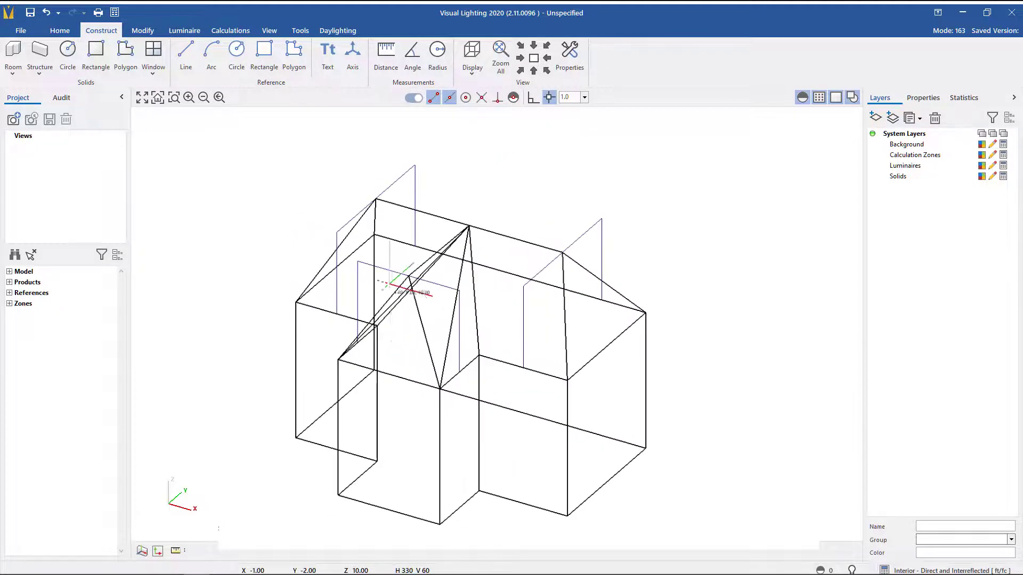
left_click(440, 389)
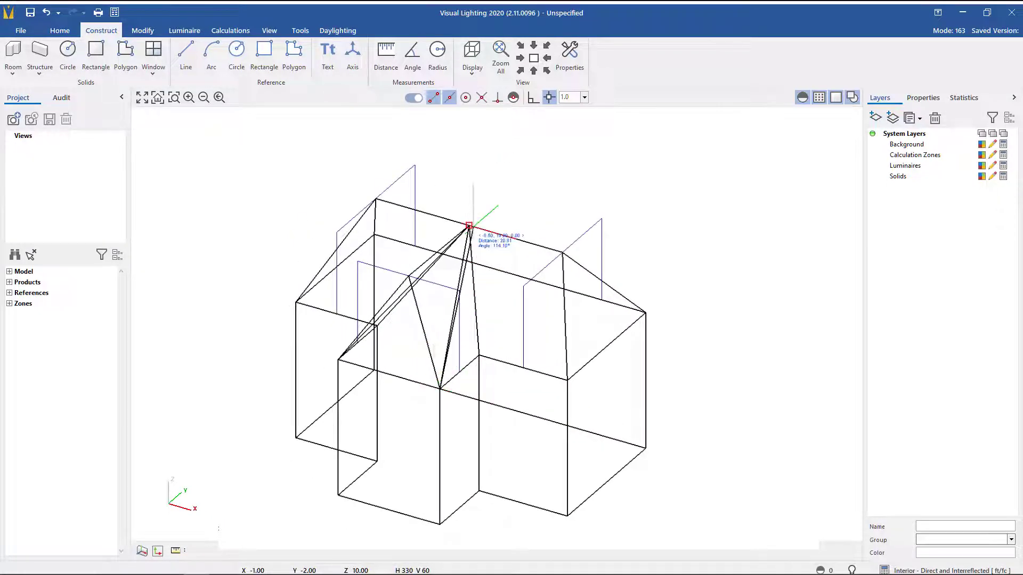
left_click(468, 225)
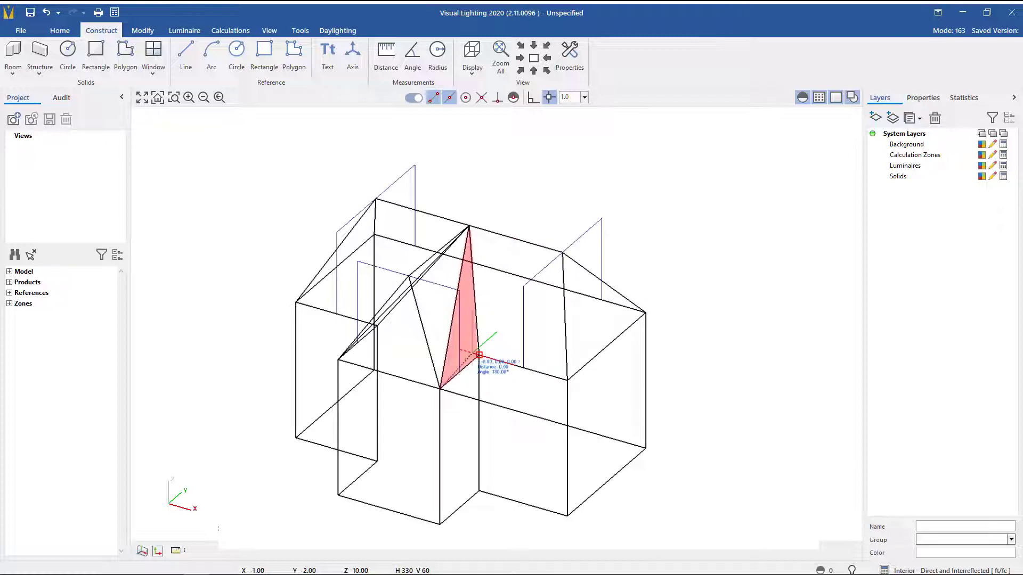
left_click(478, 354)
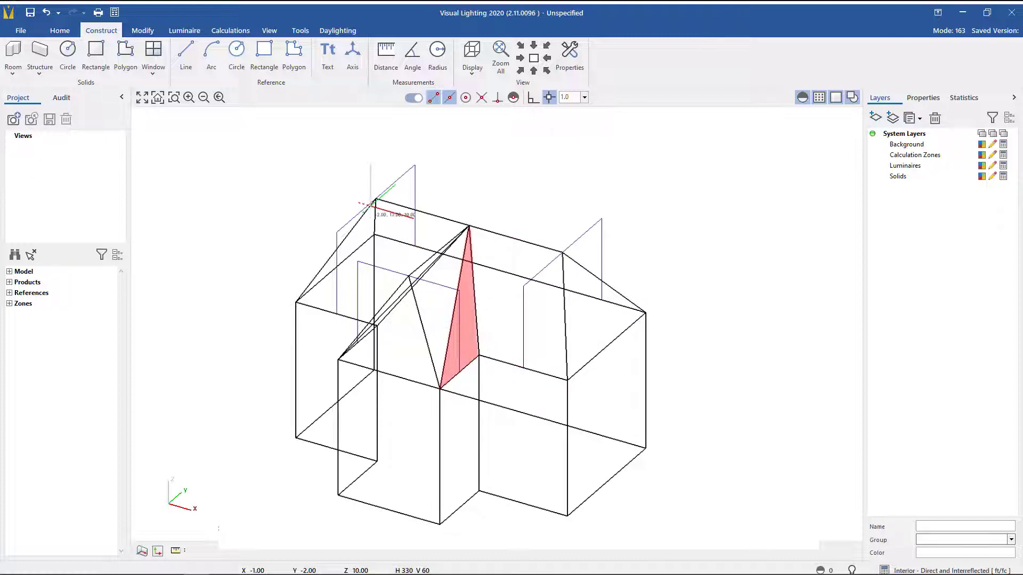
Step: Switch to shaded display, orbit the model, and zoom all to inspect the hip roof
left_click(269, 31)
left_click(224, 56)
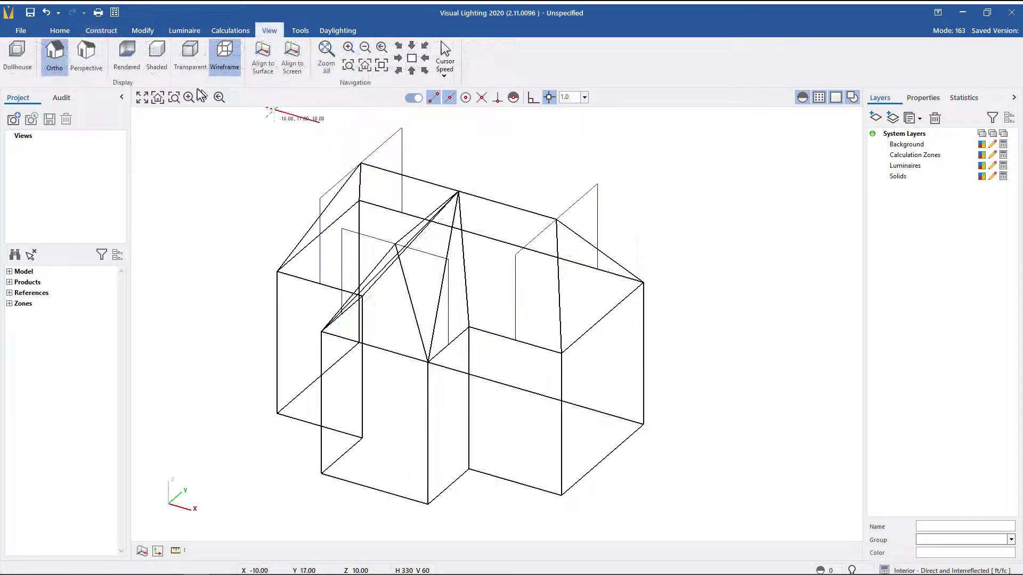
left_click(166, 73)
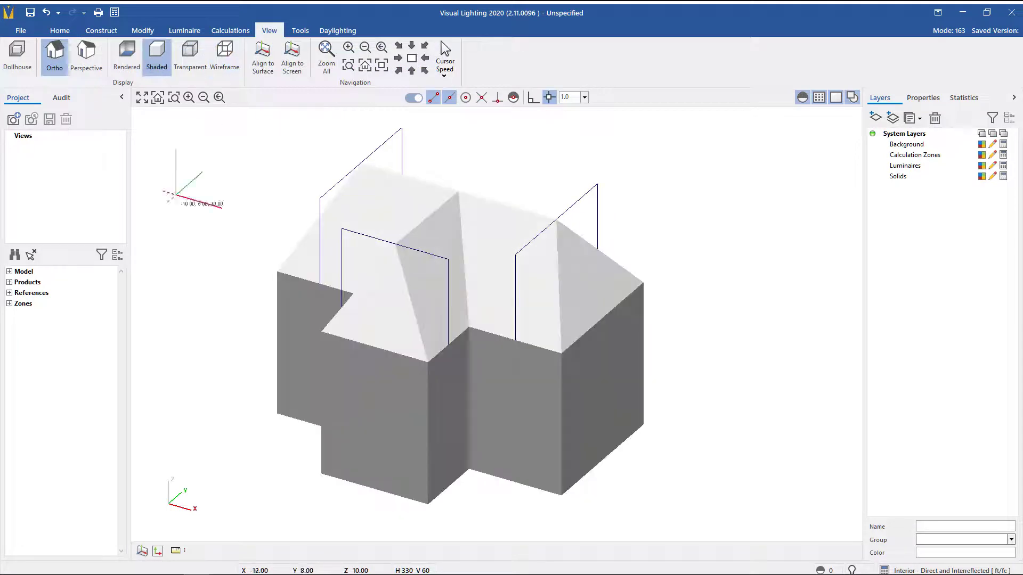
mouse_move(240, 315)
middle_mouse_down()
mouse_move(273, 328)
mouse_move(269, 219)
mouse_move(341, 283)
mouse_move(353, 343)
mouse_move(411, 338)
mouse_move(450, 320)
mouse_move(441, 321)
middle_mouse_up()
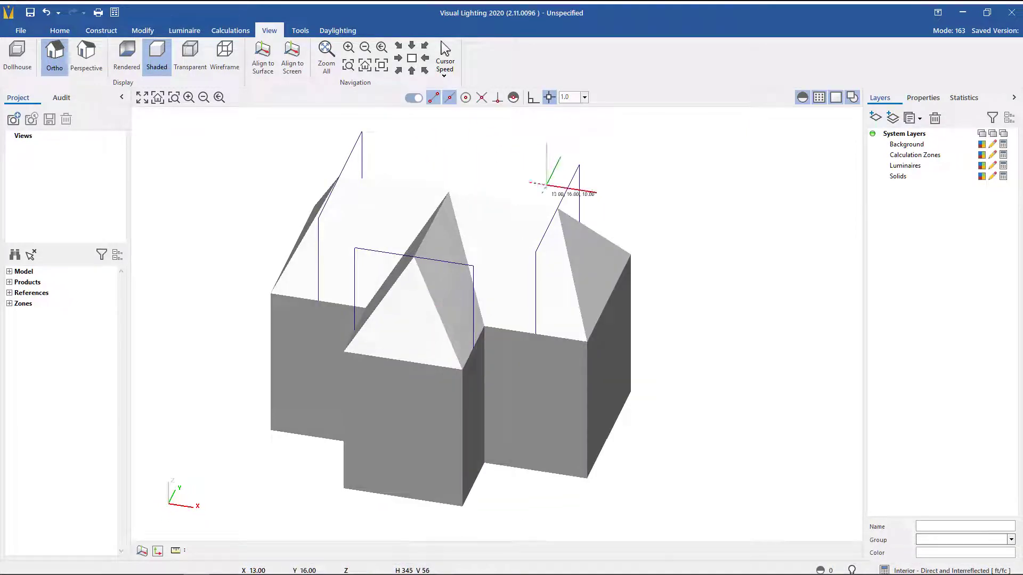
left_click(331, 57)
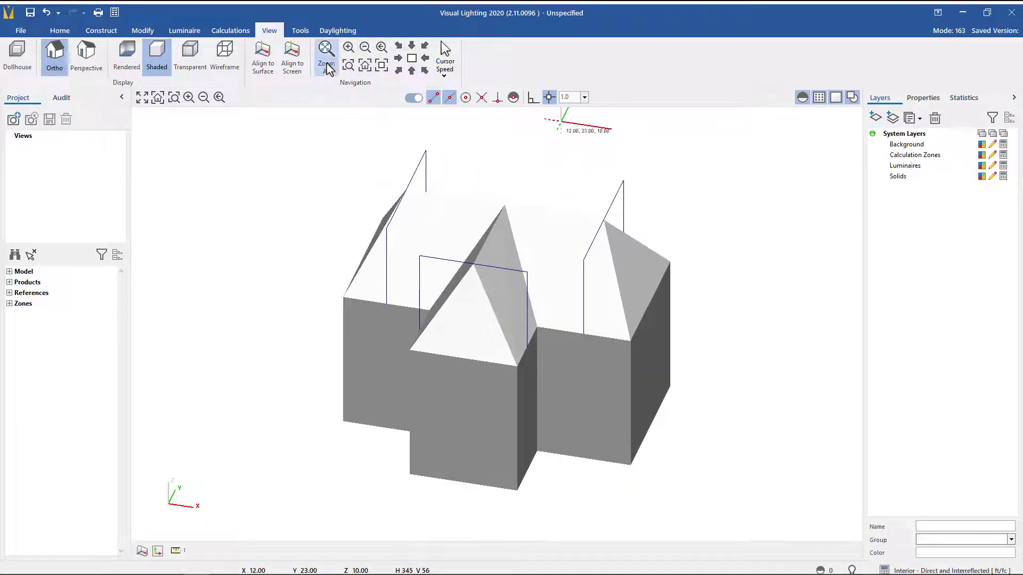
Step: Select the Background layer in the Layers panel to show its By Entity colour setting
left_click(993, 145)
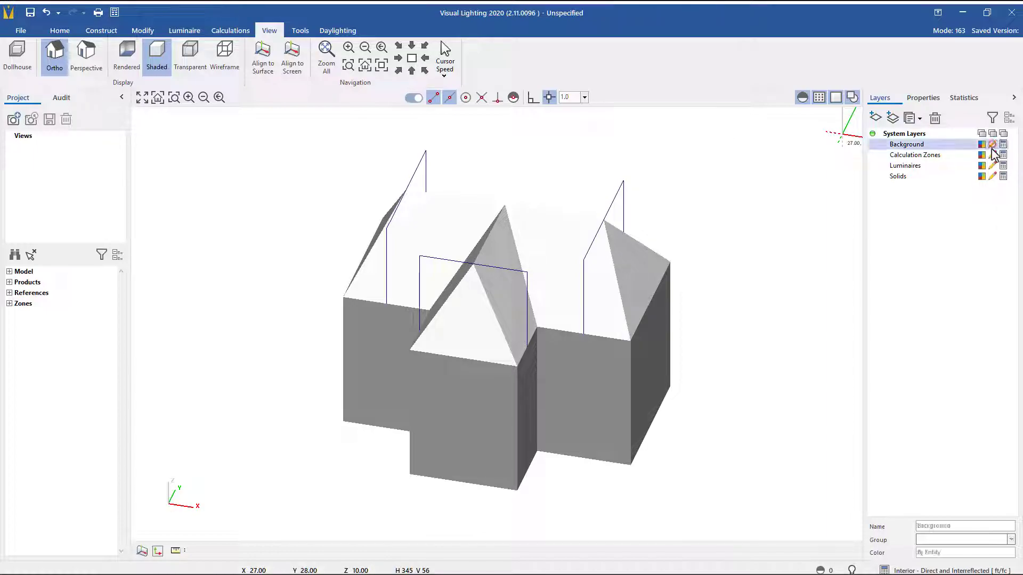